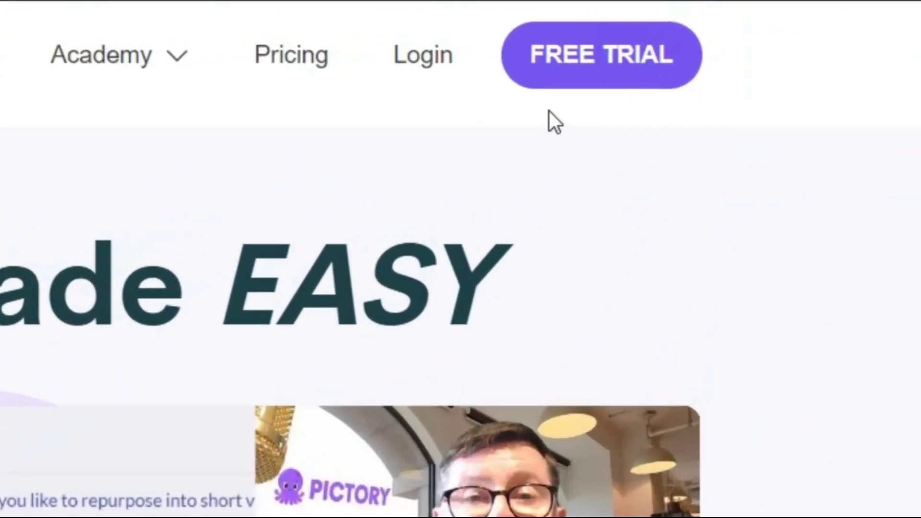
Start a Pictory free trial with a Google account and begin a new Script to Video project.
{"action": "left_click", "coordinate": [656, 47]}
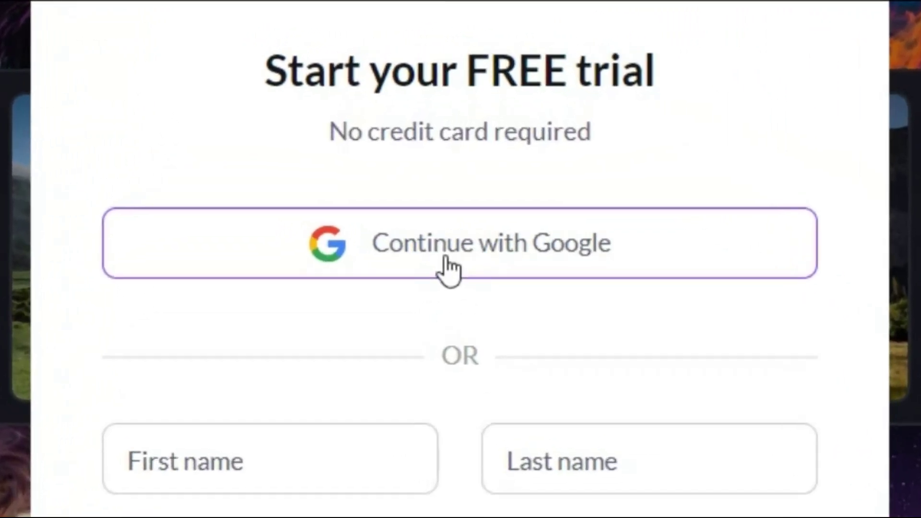
{"action": "left_click", "coordinate": [446, 263]}
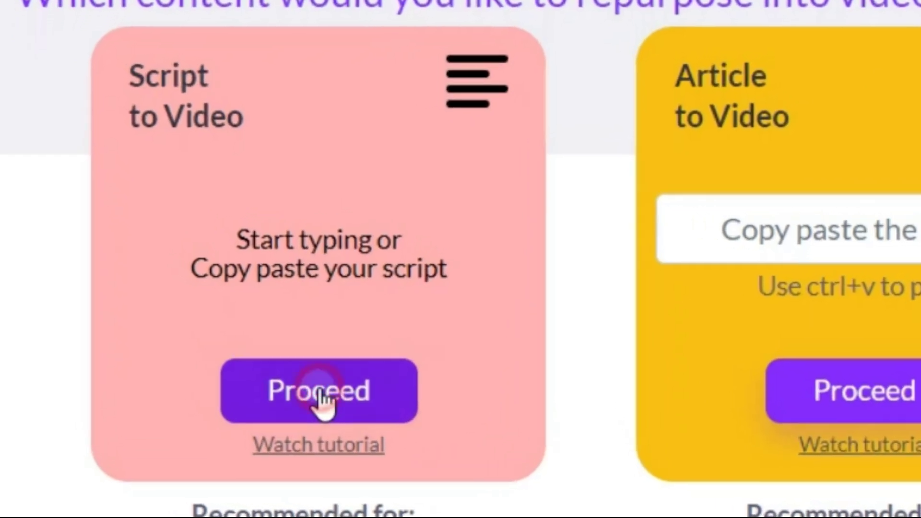
{"action": "left_click", "coordinate": [320, 391]}
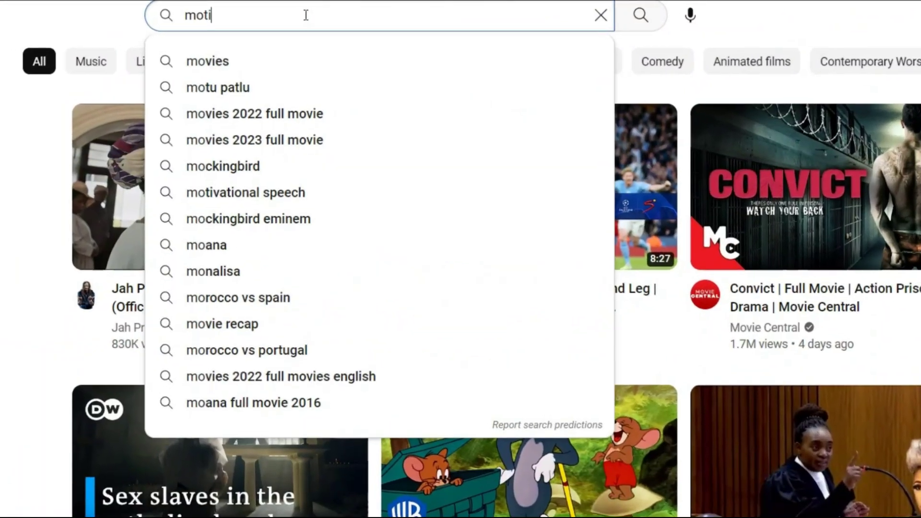
Search YouTube for 'motivational video' and scroll through the results and Motiversity's uploads.
{"action": "type", "text": "va"}
{"action": "type", "text": "tional v"}
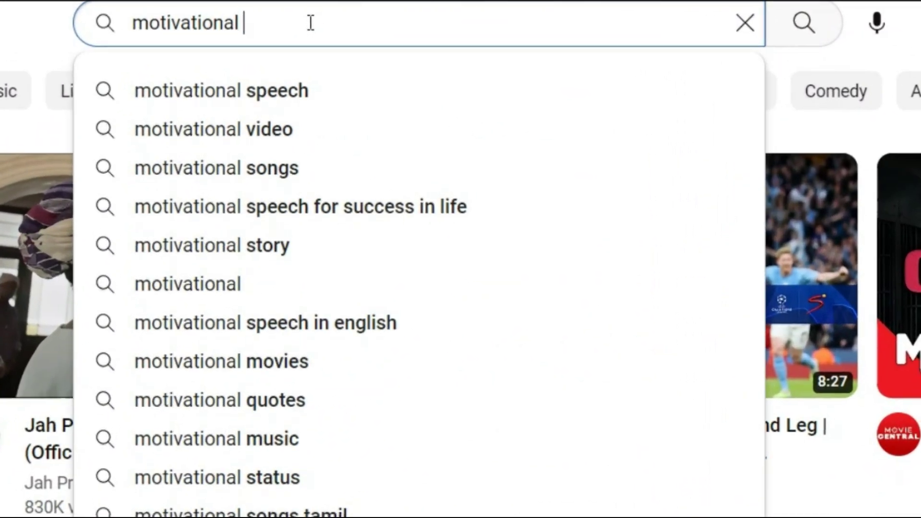
{"action": "type", "text": "ideo"}
{"action": "key", "text": "Return"}
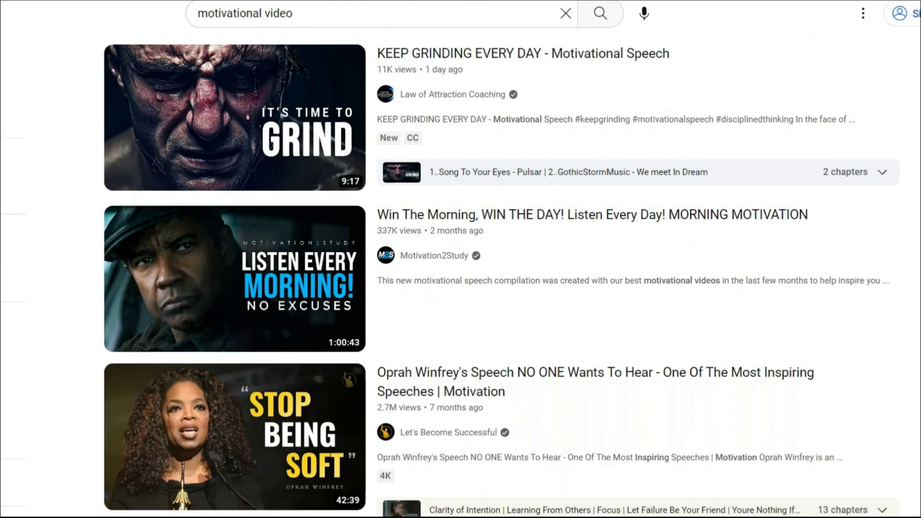
{"action": "scroll", "coordinate": [461, 288], "scroll_direction": "down", "scroll_amount": 5}
{"action": "scroll", "coordinate": [461, 288], "scroll_direction": "down", "scroll_amount": 10}
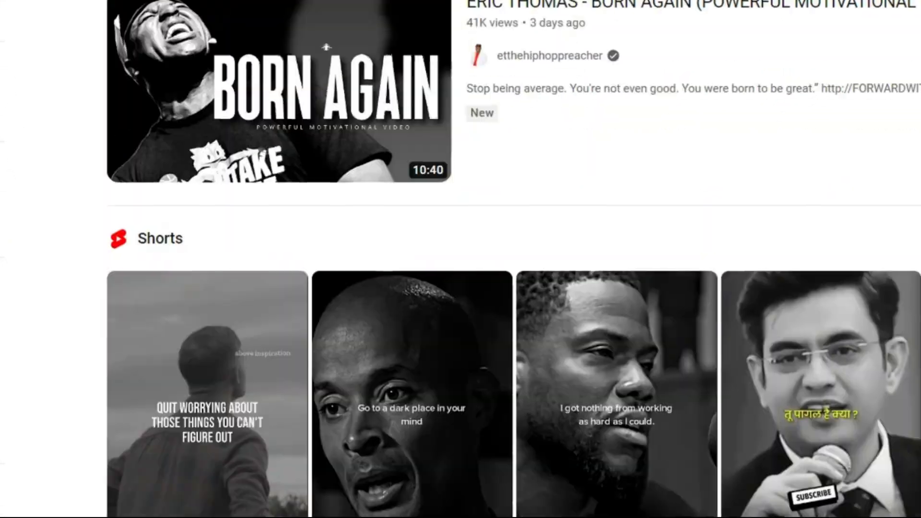
{"action": "scroll", "coordinate": [461, 288], "scroll_direction": "down", "scroll_amount": 15}
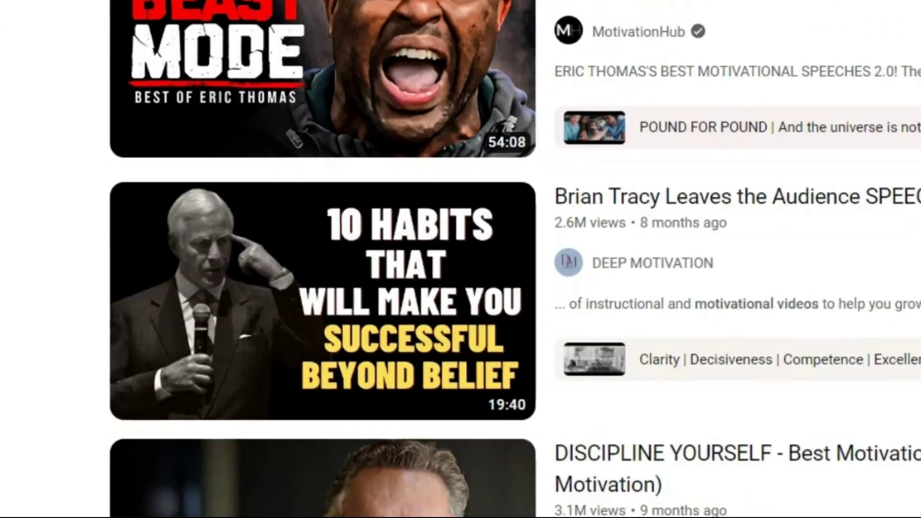
{"action": "scroll", "coordinate": [461, 288], "scroll_direction": "down", "scroll_amount": 15}
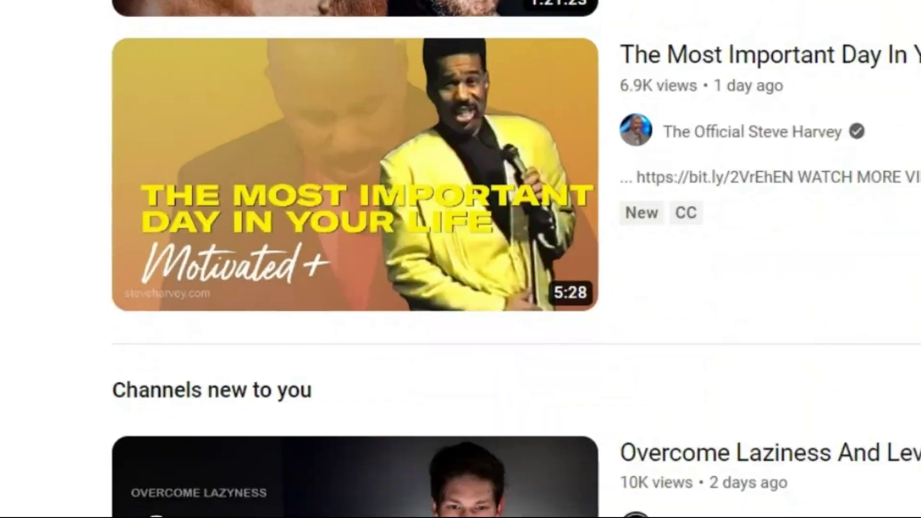
{"action": "scroll", "coordinate": [461, 288], "scroll_direction": "down", "scroll_amount": 7}
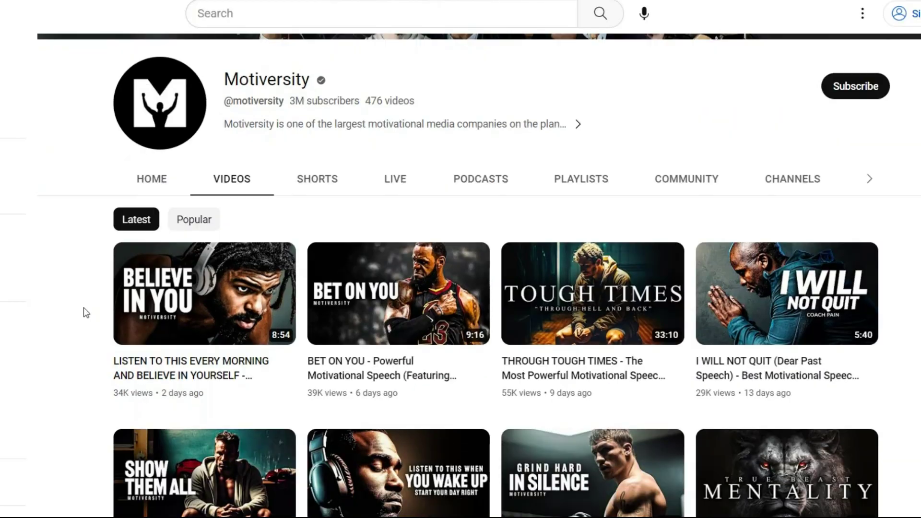
{"action": "scroll", "coordinate": [83, 307], "scroll_direction": "down", "scroll_amount": 2}
{"action": "scroll", "coordinate": [84, 313], "scroll_direction": "down", "scroll_amount": 1}
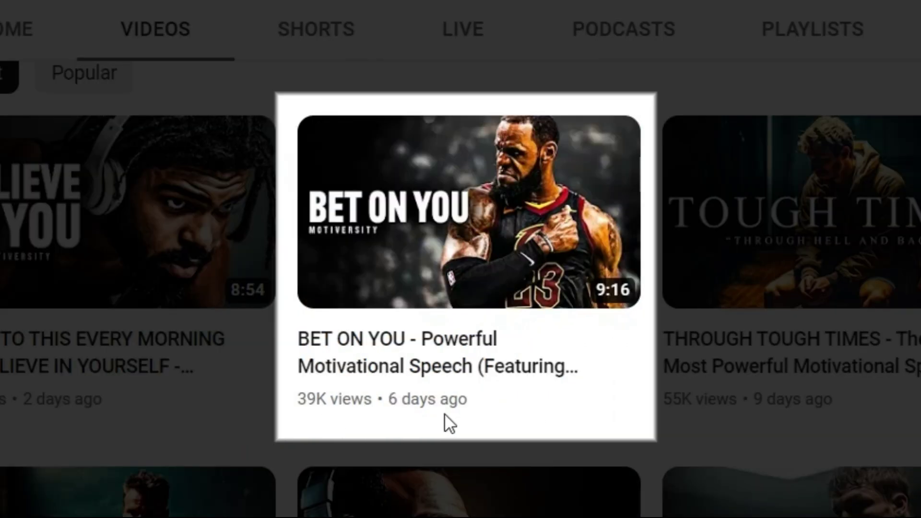
{"action": "scroll", "coordinate": [72, 271], "scroll_direction": "down", "scroll_amount": 15}
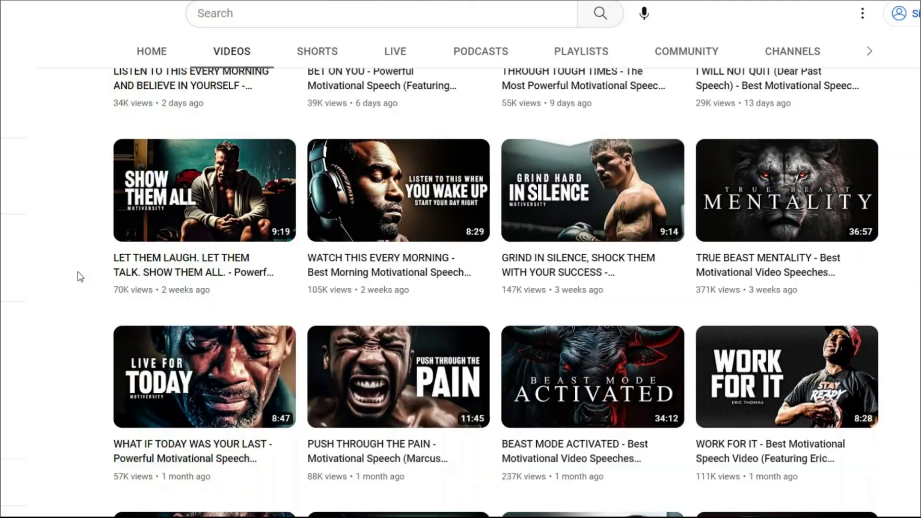
{"action": "scroll", "coordinate": [43, 267], "scroll_direction": "down", "scroll_amount": 20}
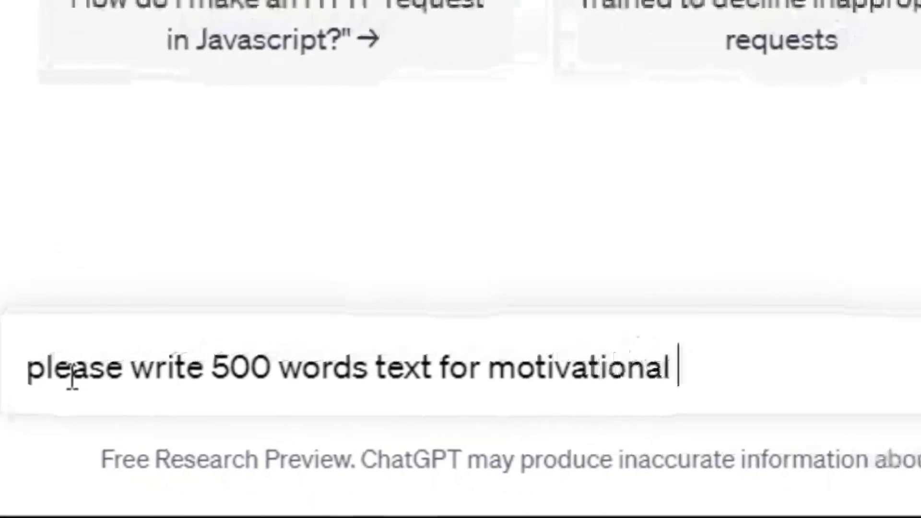
Have ChatGPT write 500 motivational words about starting exercise today, without Narrator or [Background Music] cues.
{"action": "type", "text": "video to start exercise today ."}
{"action": "key", "text": "Return"}
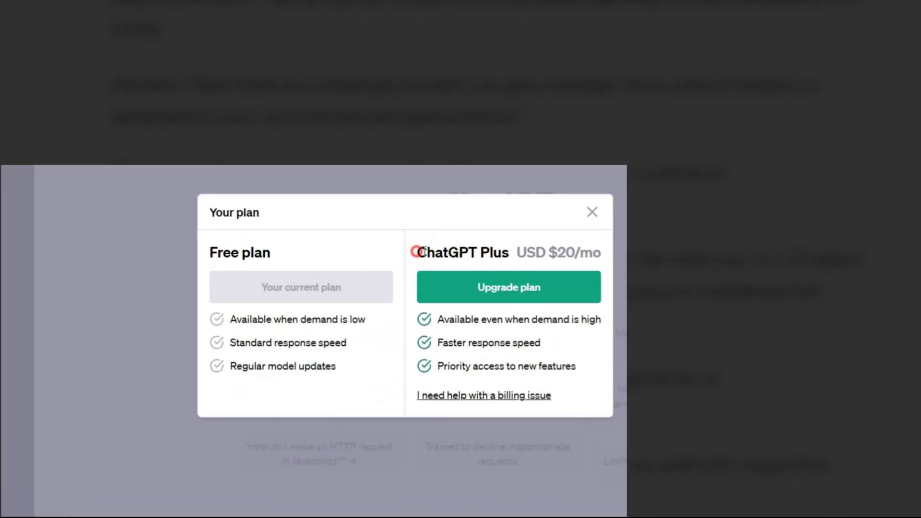
{"action": "left_click_drag", "start_coordinate": [418, 251], "coordinate": [601, 253]}
{"action": "left_click", "coordinate": [600, 252]}
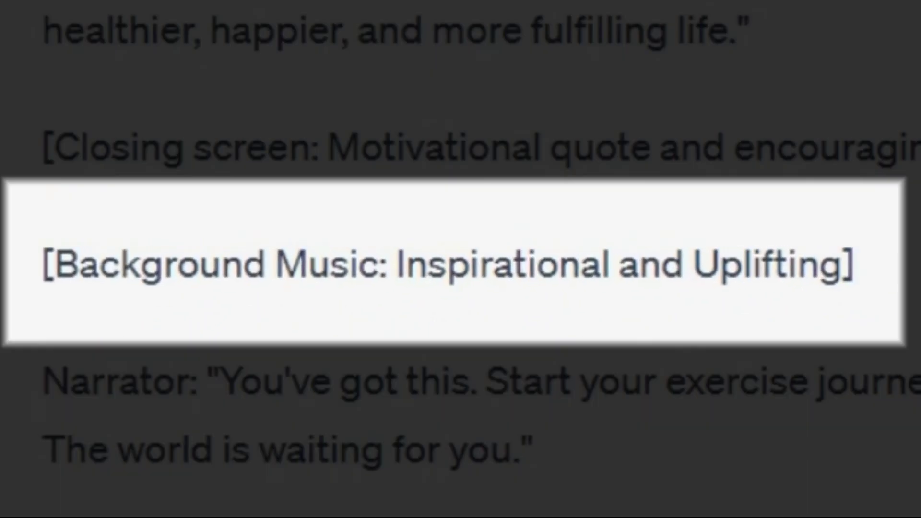
{"action": "type", "text": "just write the text and delete extr"}
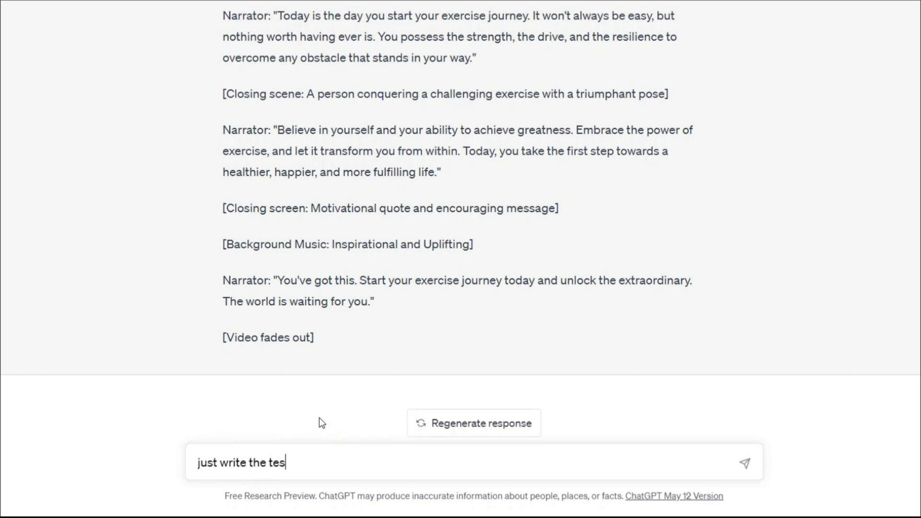
{"action": "type", "text": "a things like Narrator and"}
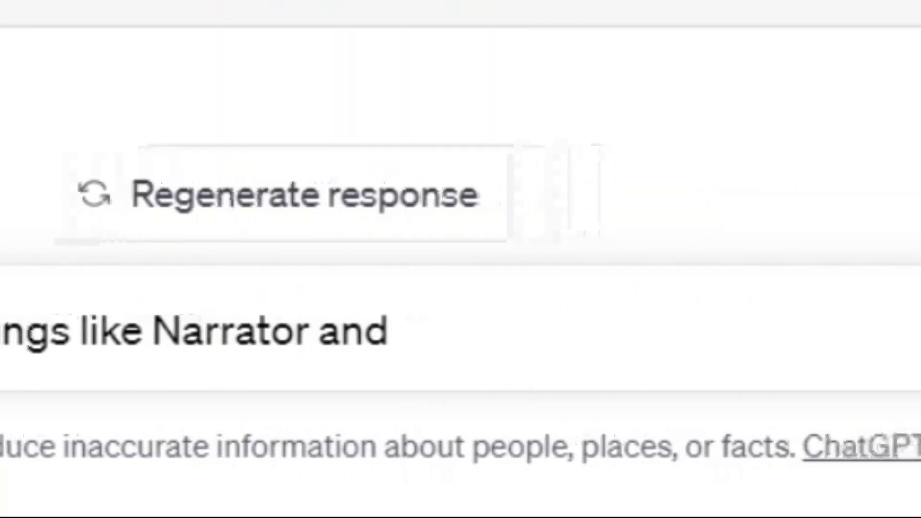
{"action": "type", "text": " [Background Music and ..."}
{"action": "key", "text": "Return"}
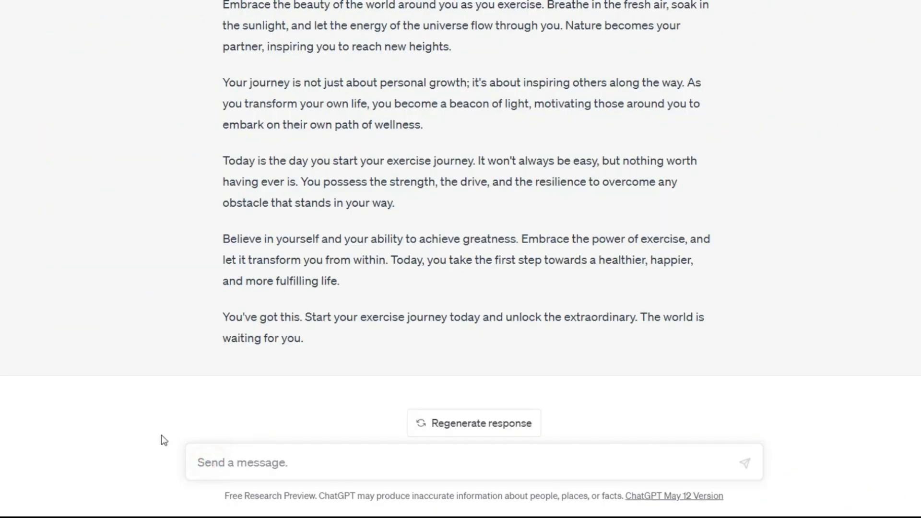
Draft a follow-up asking ChatGPT to end with a related quote from an admirable person.
{"action": "left_click", "coordinate": [206, 462]}
{"action": "type", "text": "at the end please"}
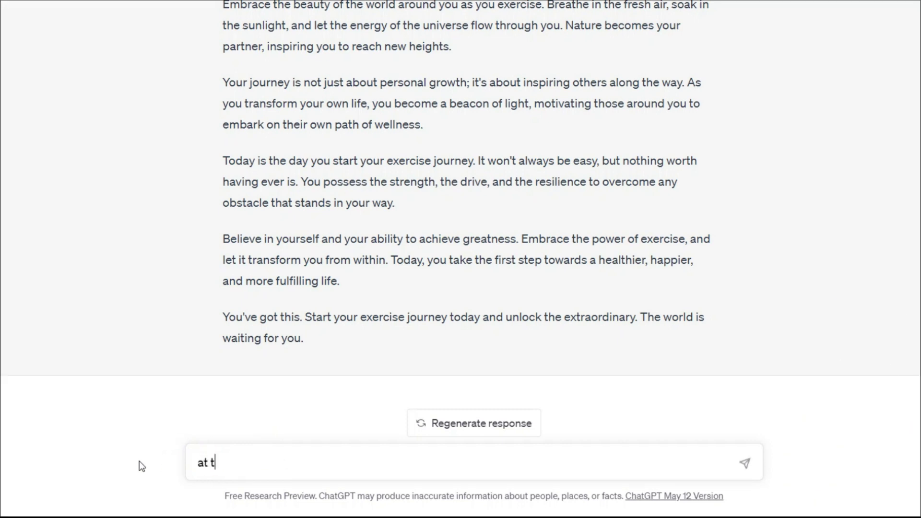
{"action": "type", "text": " add a releva"}
{"action": "key", "text": "BackSpace"}
{"action": "key", "text": "BackSpace"}
{"action": "key", "text": "BackSpace"}
{"action": "type", "text": "ated and special se"}
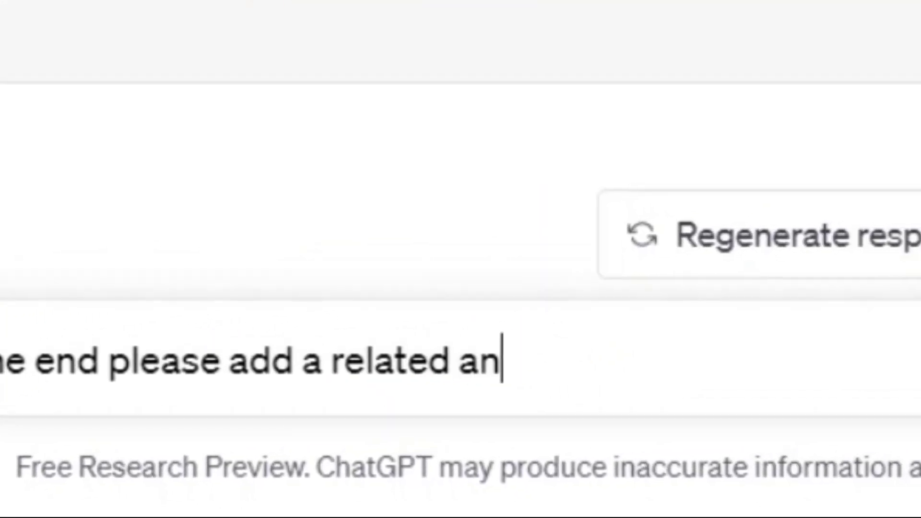
{"action": "type", "text": "ntence from a great and admirable person."}
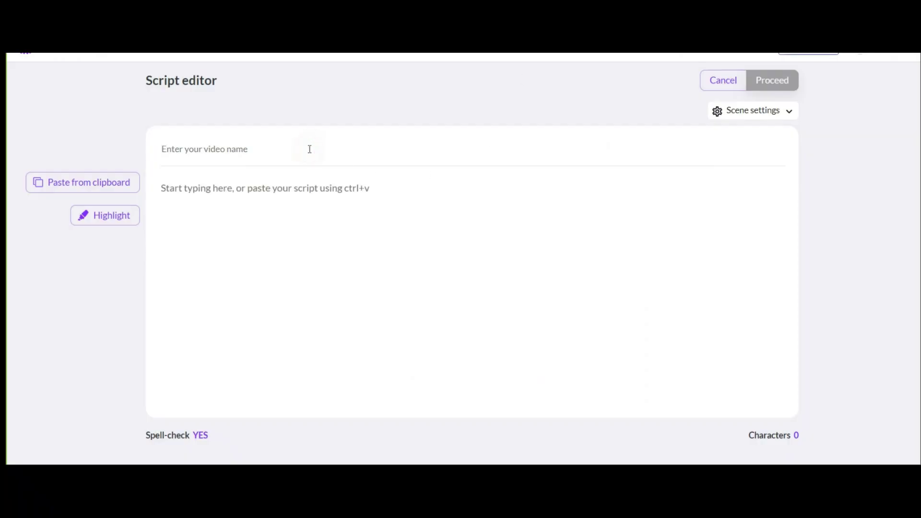
Paste the ChatGPT fitness script into Pictory's empty script body.
{"action": "left_click", "coordinate": [274, 205]}
{"action": "key", "text": "ctrl+v"}
{"action": "scroll", "coordinate": [537, 220], "scroll_direction": "up", "scroll_amount": 10}
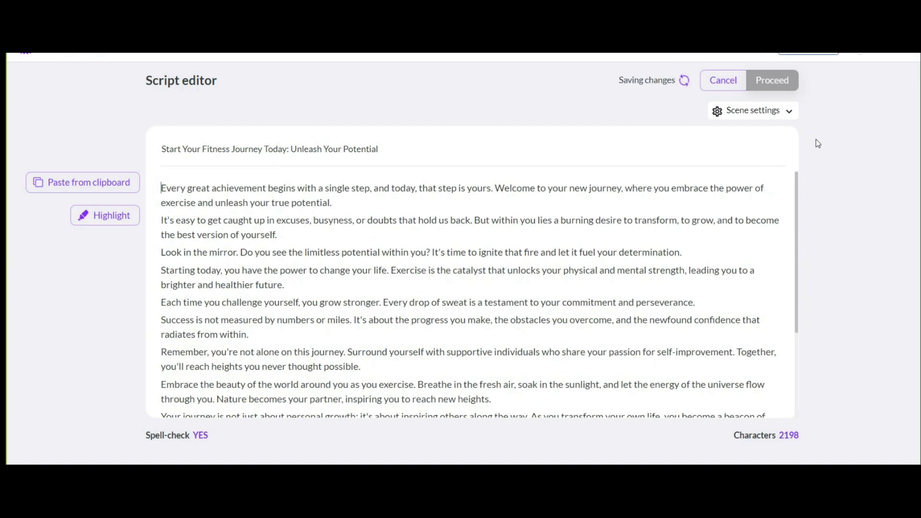
{"action": "left_click", "coordinate": [777, 111]}
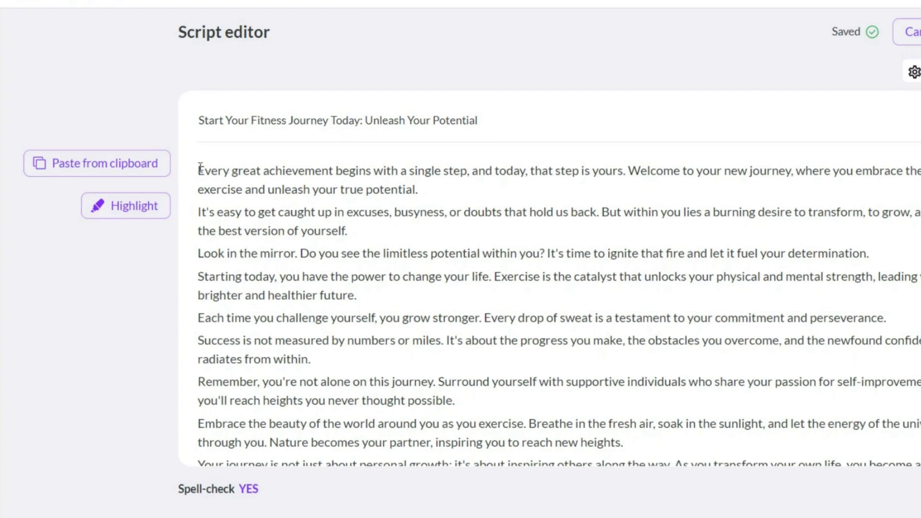
Add 'Start Your Fitness Journey Today: Unleash Your Potential' as a bold first line.
{"action": "triple_click", "coordinate": [183, 148]}
{"action": "key", "text": "ctrl+c"}
{"action": "left_click", "coordinate": [212, 175]}
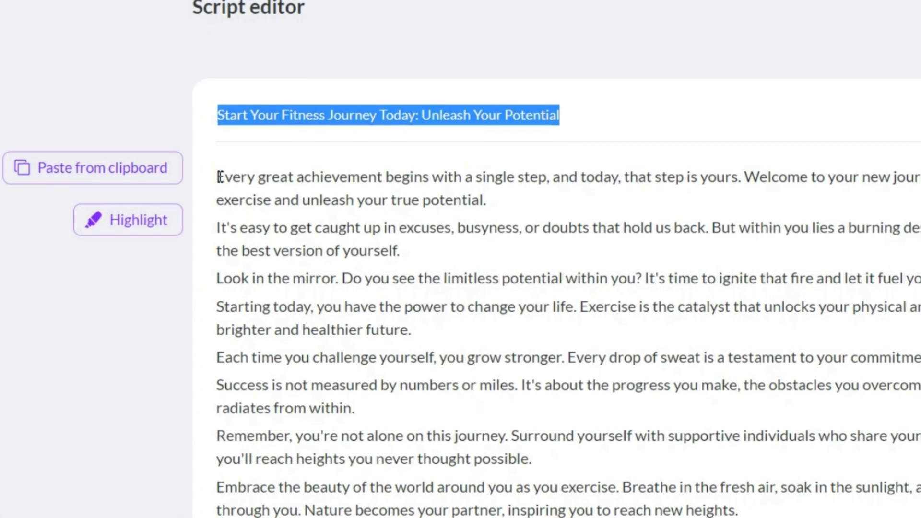
{"action": "key", "text": "Return"}
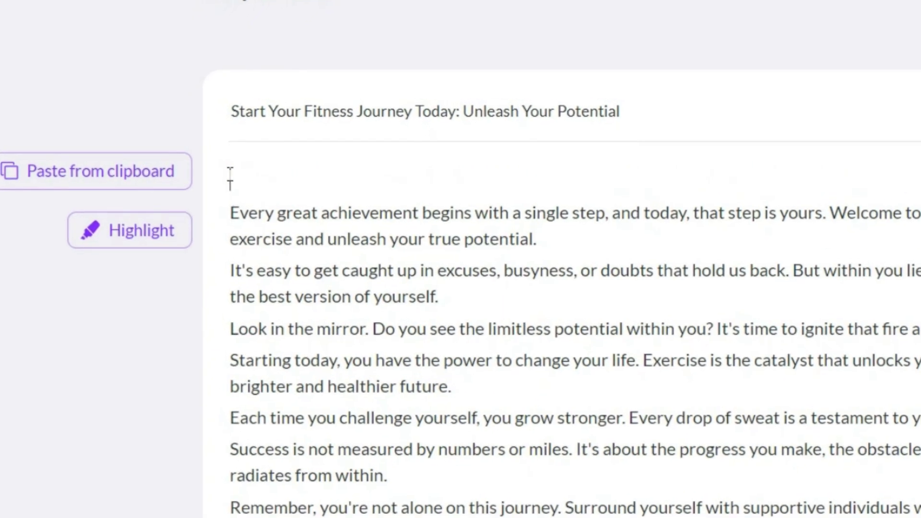
{"action": "key", "text": "ctrl+v"}
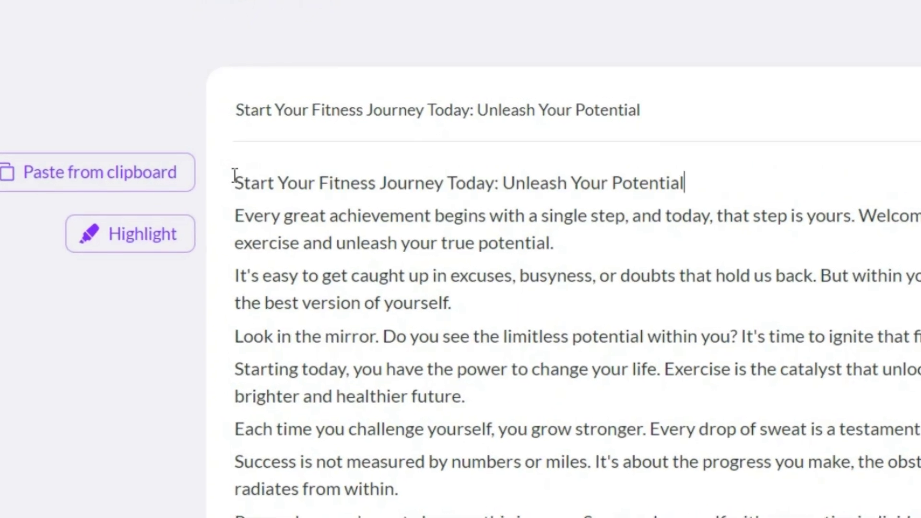
{"action": "key", "text": "Return"}
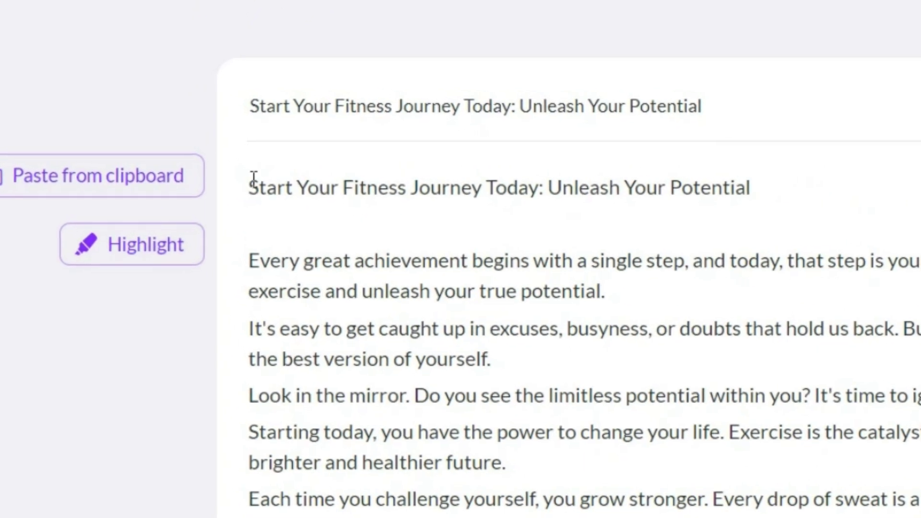
{"action": "triple_click", "coordinate": [254, 181]}
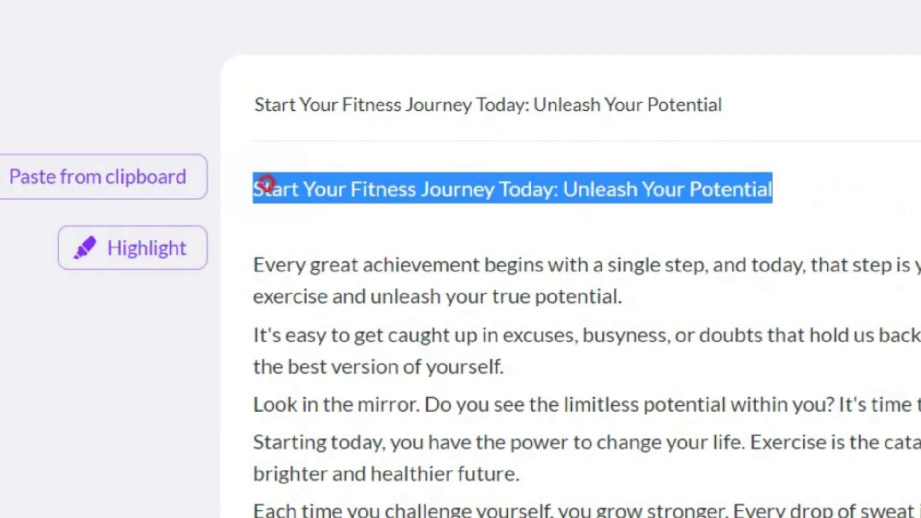
{"action": "left_click", "coordinate": [287, 240]}
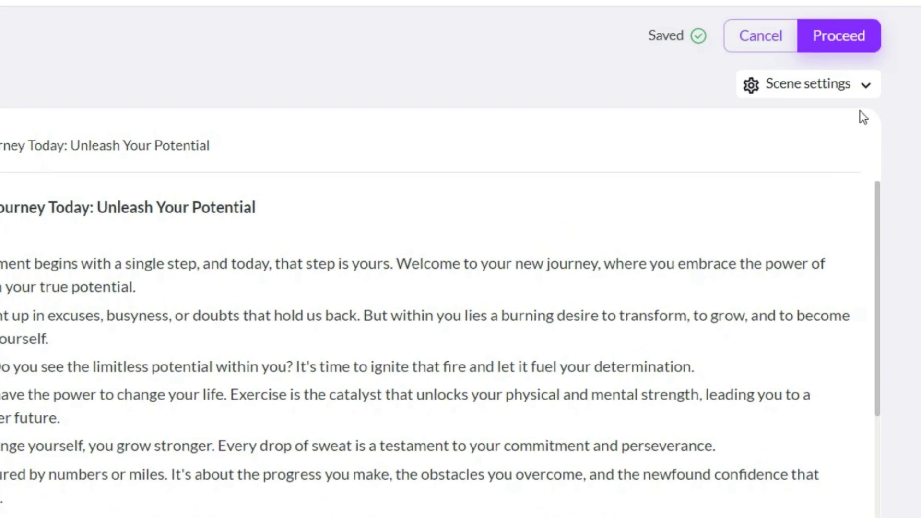
{"action": "left_click", "coordinate": [859, 86]}
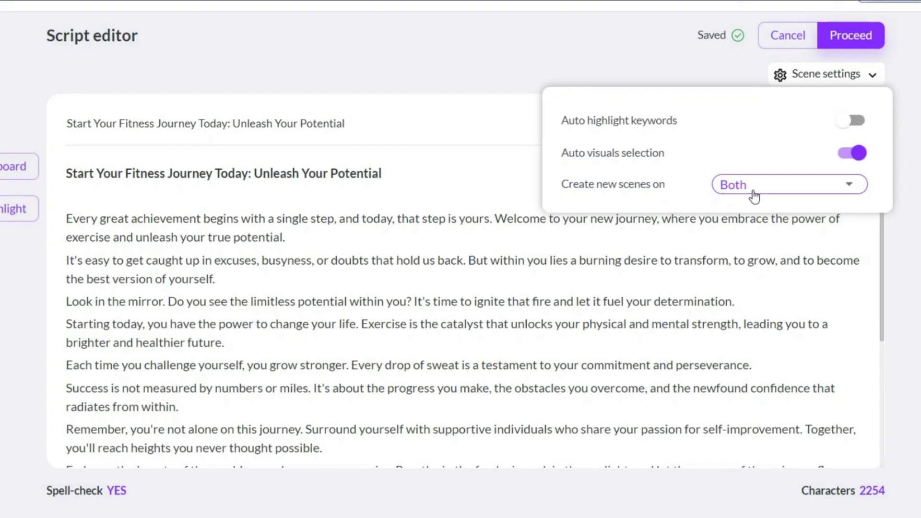
Leave 'Create new scenes on' at Both and proceed to template selection.
{"action": "left_click", "coordinate": [710, 197]}
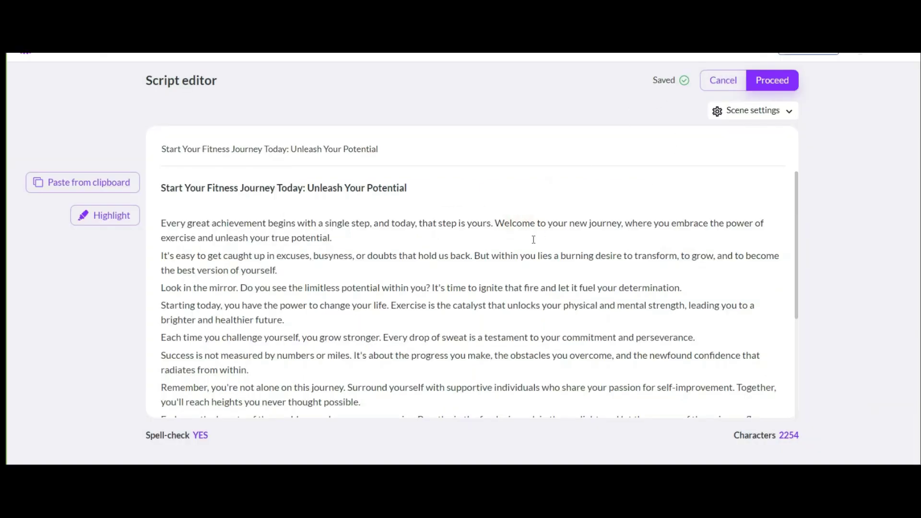
{"action": "scroll", "coordinate": [532, 239], "scroll_direction": "down", "scroll_amount": 3}
{"action": "scroll", "coordinate": [535, 238], "scroll_direction": "up", "scroll_amount": 3}
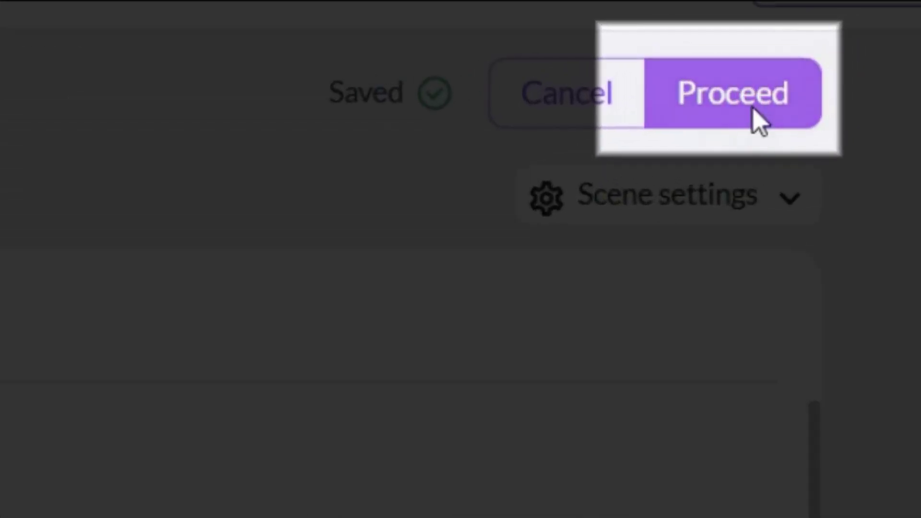
{"action": "left_click", "coordinate": [758, 120]}
Apply the Corporate template in 16:9 and open the scene storyboard.
{"action": "scroll", "coordinate": [470, 185], "scroll_direction": "down", "scroll_amount": 5}
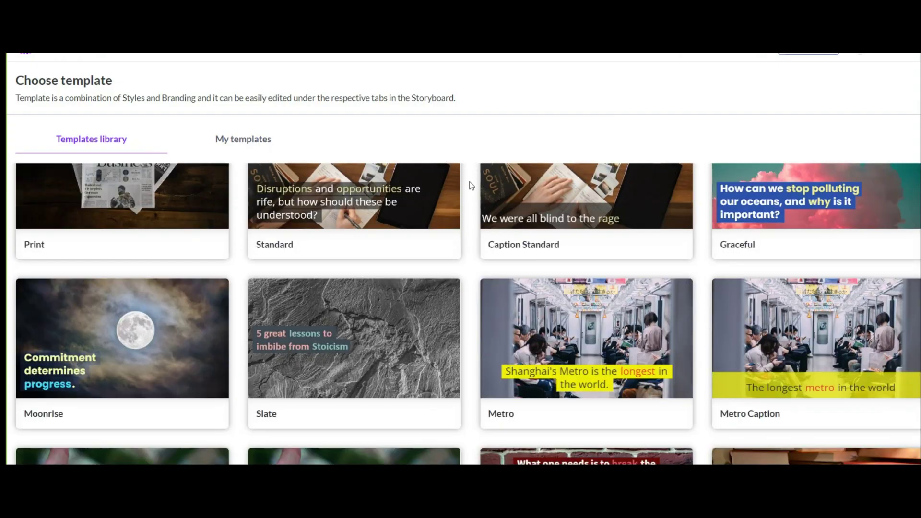
{"action": "scroll", "coordinate": [472, 186], "scroll_direction": "down", "scroll_amount": 6}
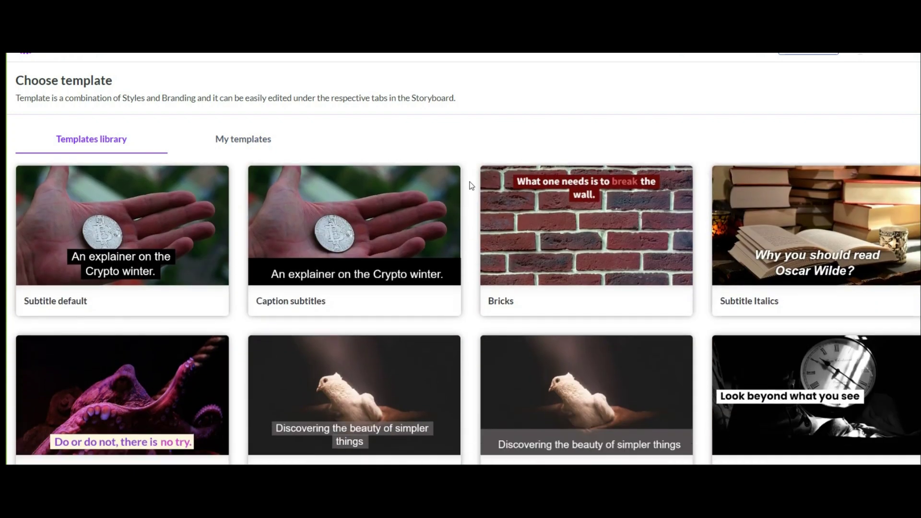
{"action": "scroll", "coordinate": [472, 186], "scroll_direction": "down", "scroll_amount": 3}
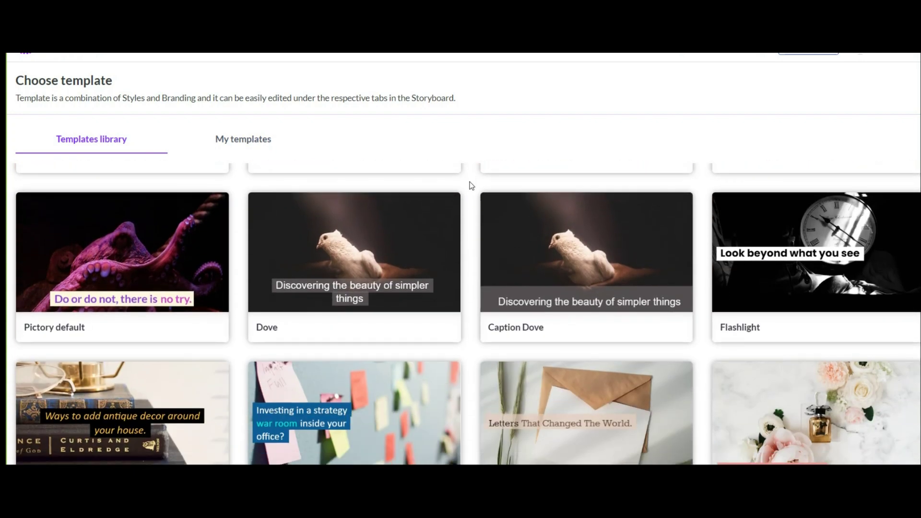
{"action": "scroll", "coordinate": [472, 186], "scroll_direction": "down", "scroll_amount": 1}
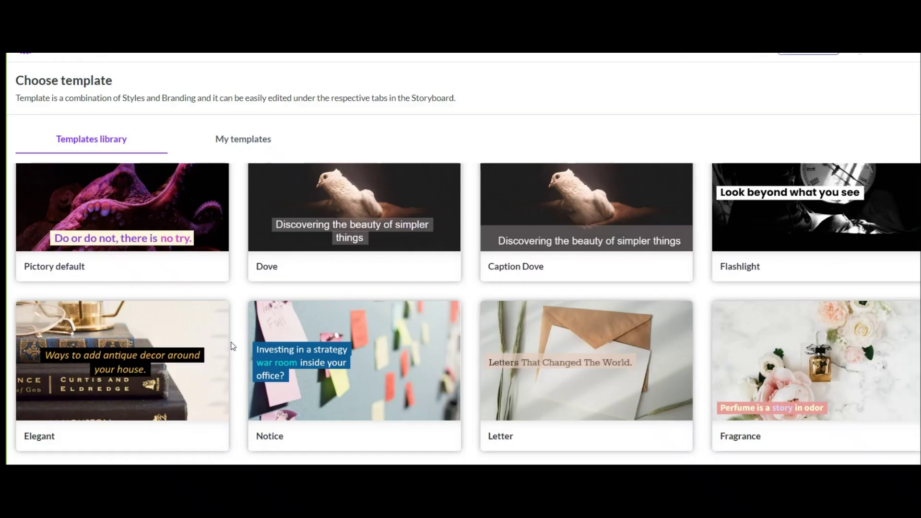
{"action": "scroll", "coordinate": [51, 213], "scroll_direction": "down", "scroll_amount": 12}
{"action": "scroll", "coordinate": [50, 213], "scroll_direction": "up", "scroll_amount": 3}
{"action": "scroll", "coordinate": [236, 343], "scroll_direction": "up", "scroll_amount": 5}
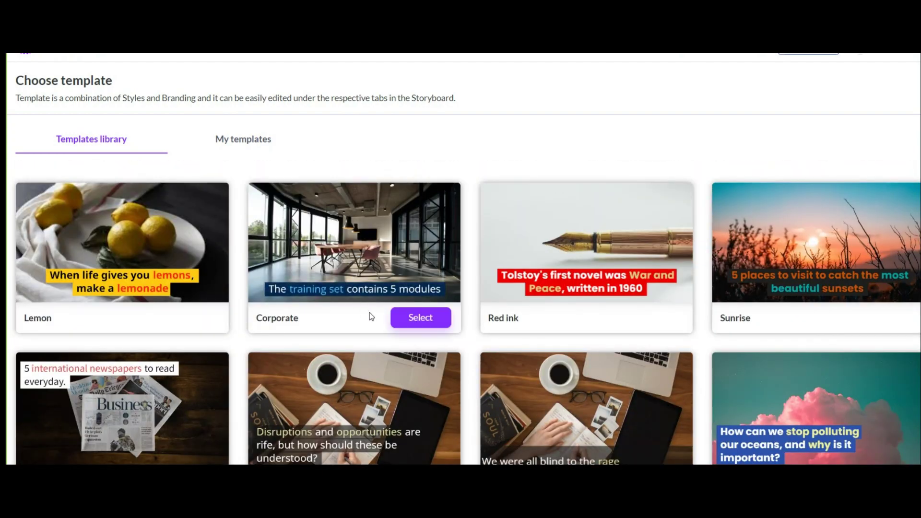
{"action": "left_click", "coordinate": [413, 318]}
{"action": "left_click", "coordinate": [302, 257]}
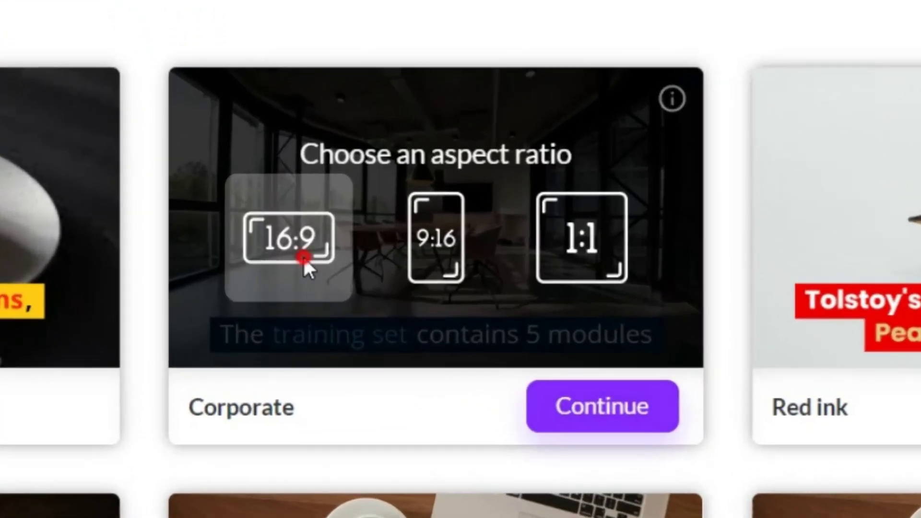
{"action": "left_click", "coordinate": [648, 422]}
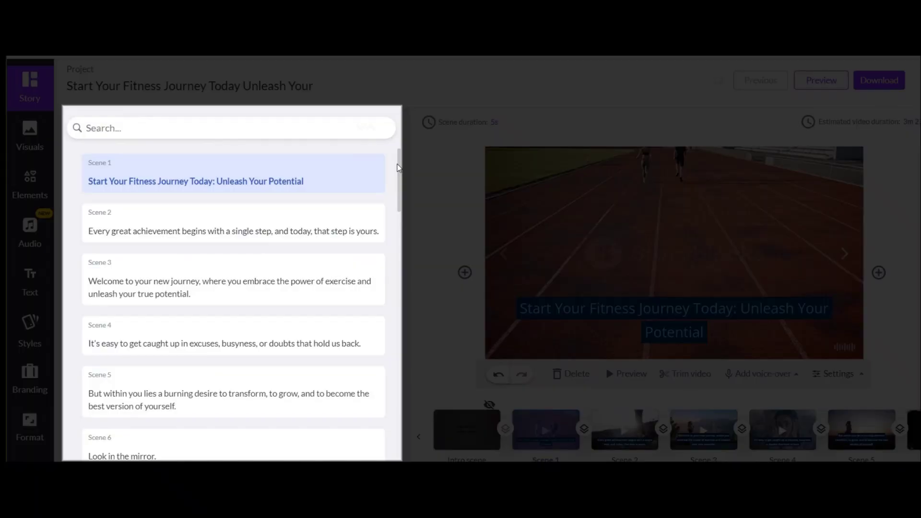
Set the Scene 1 title caption to bold with font size 33.
{"action": "scroll", "coordinate": [388, 181], "scroll_direction": "down", "scroll_amount": 5}
{"action": "left_click", "coordinate": [179, 216]}
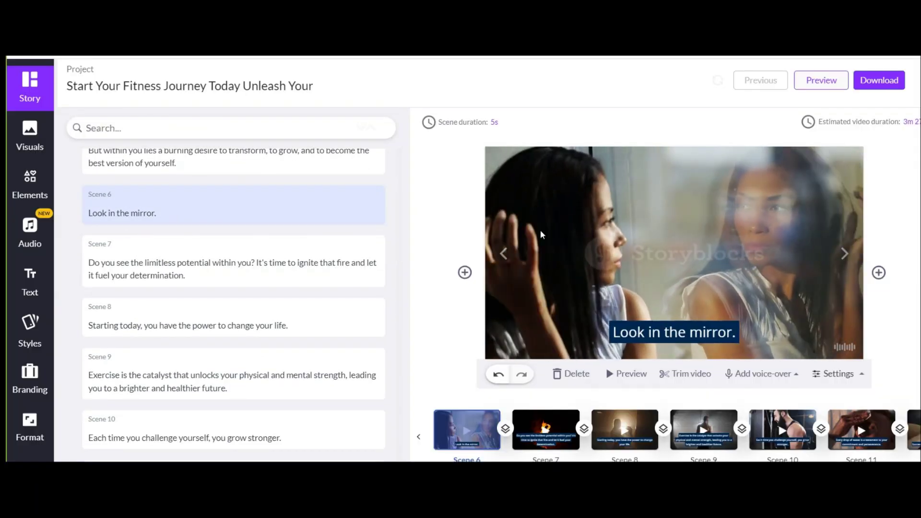
{"action": "scroll", "coordinate": [902, 367], "scroll_direction": "down", "scroll_amount": 1}
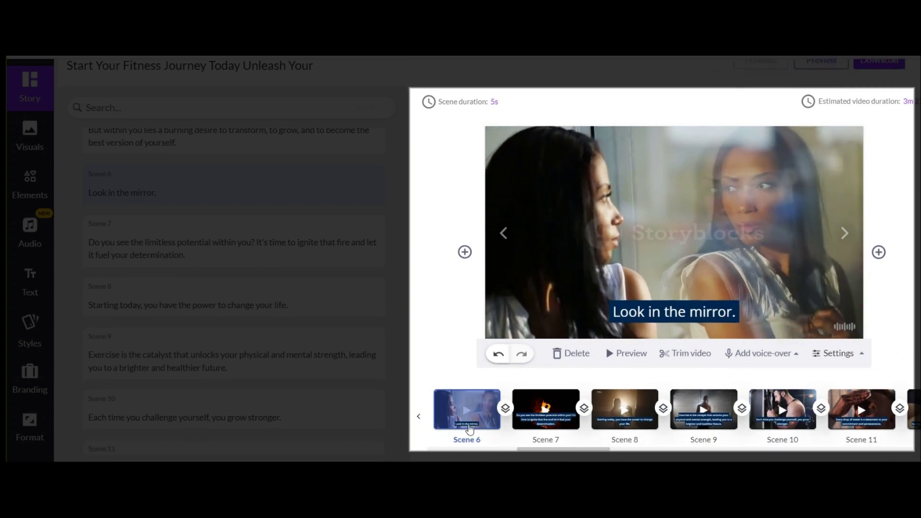
{"action": "scroll", "coordinate": [736, 427], "scroll_direction": "right", "scroll_amount": 5}
{"action": "scroll", "coordinate": [672, 415], "scroll_direction": "right", "scroll_amount": 10}
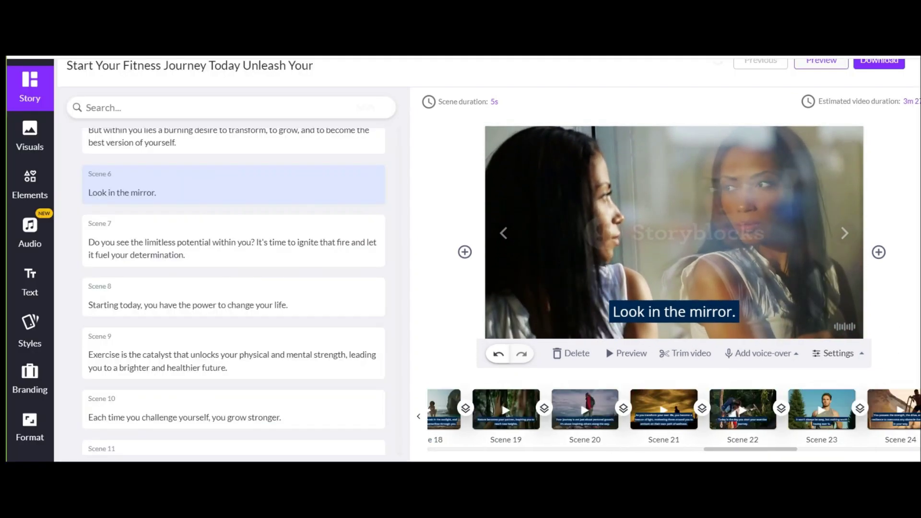
{"action": "scroll", "coordinate": [267, 185], "scroll_direction": "up", "scroll_amount": 5}
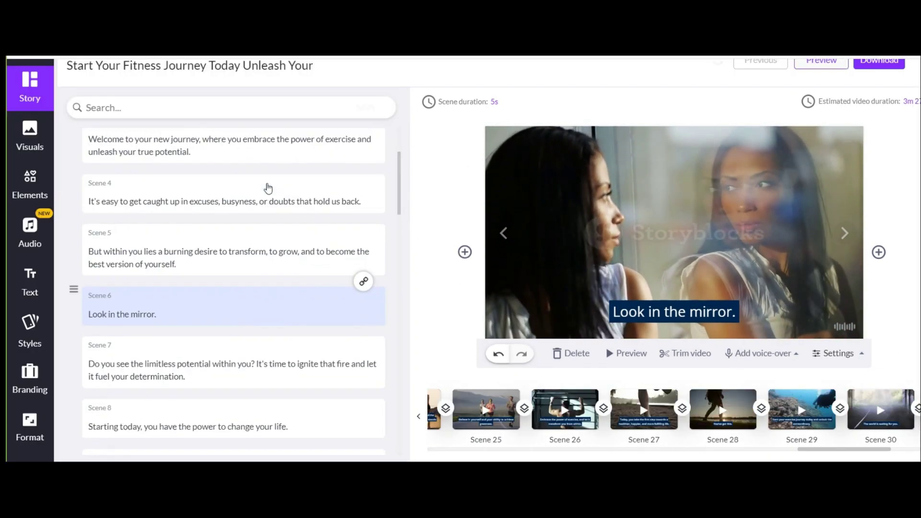
{"action": "left_click", "coordinate": [336, 178]}
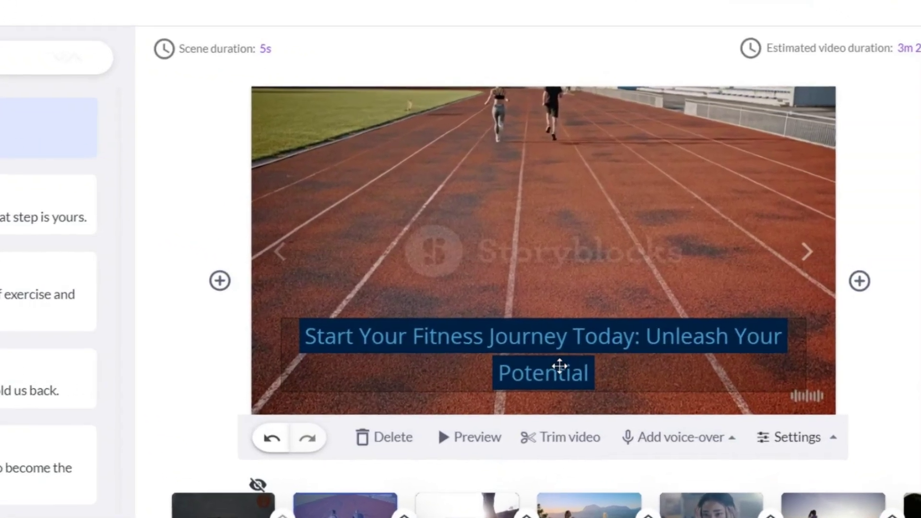
{"action": "left_click", "coordinate": [685, 328]}
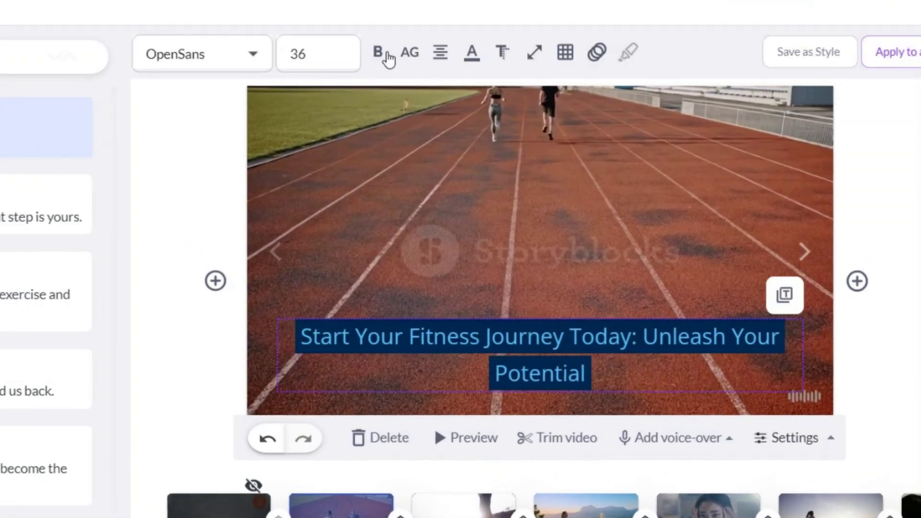
{"action": "left_click", "coordinate": [386, 89]}
{"action": "left_click", "coordinate": [344, 53]}
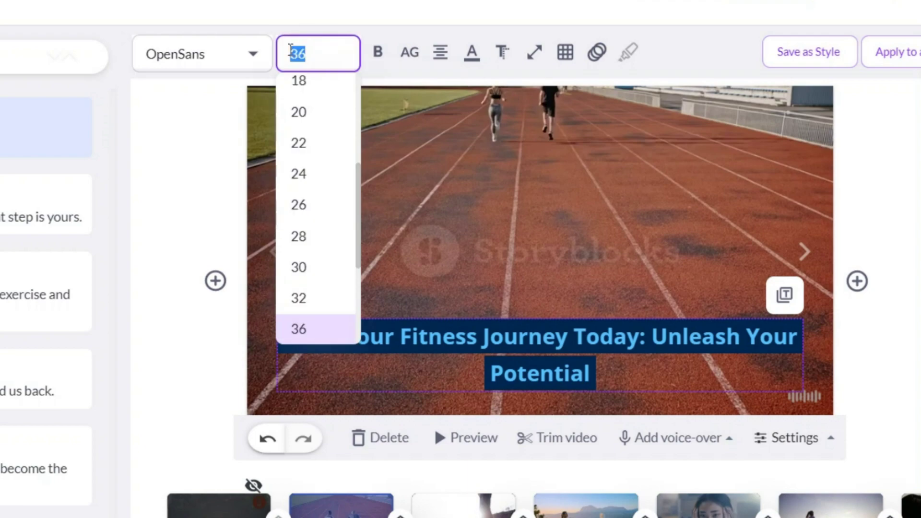
{"action": "type", "text": "33"}
{"action": "key", "text": "Return"}
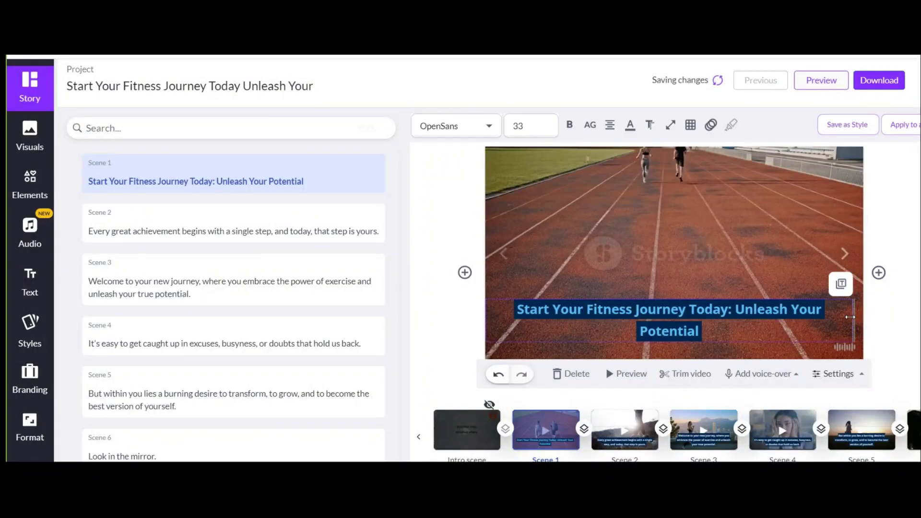
Swap Scene 1's background for the stock clip of sprinters in starting blocks.
{"action": "left_click", "coordinate": [684, 301]}
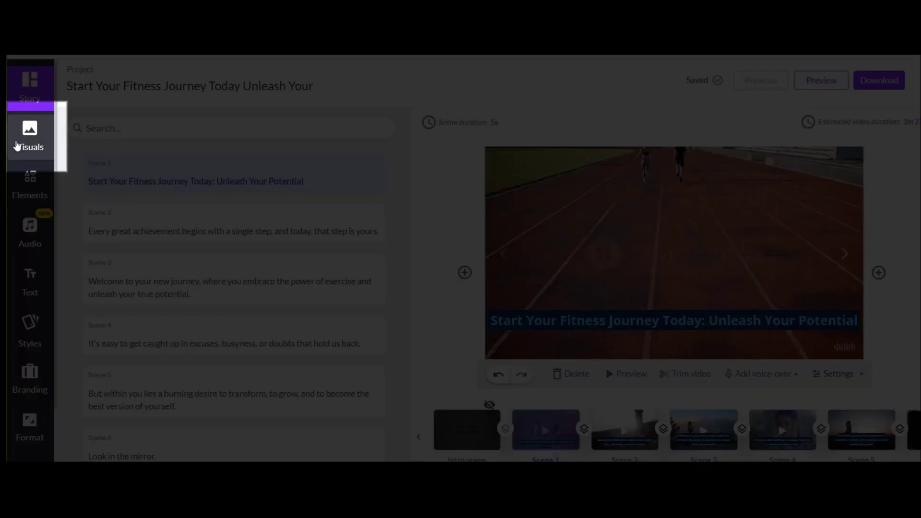
{"action": "left_click", "coordinate": [17, 142]}
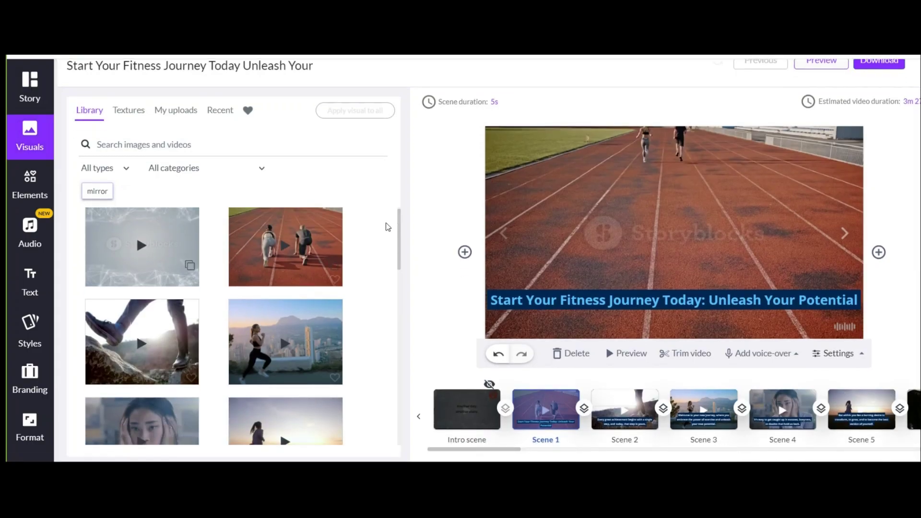
{"action": "scroll", "coordinate": [391, 224], "scroll_direction": "down", "scroll_amount": 5}
{"action": "scroll", "coordinate": [405, 215], "scroll_direction": "down", "scroll_amount": 10}
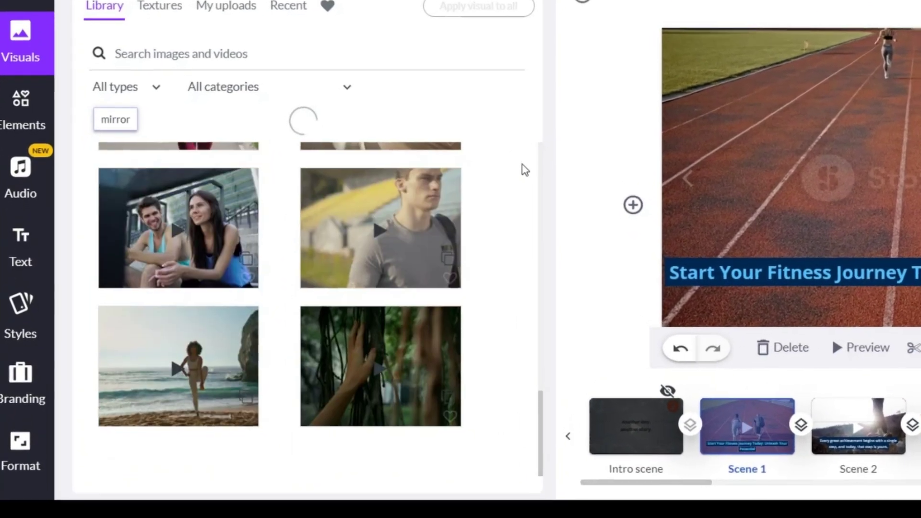
{"action": "scroll", "coordinate": [552, 176], "scroll_direction": "down", "scroll_amount": 10}
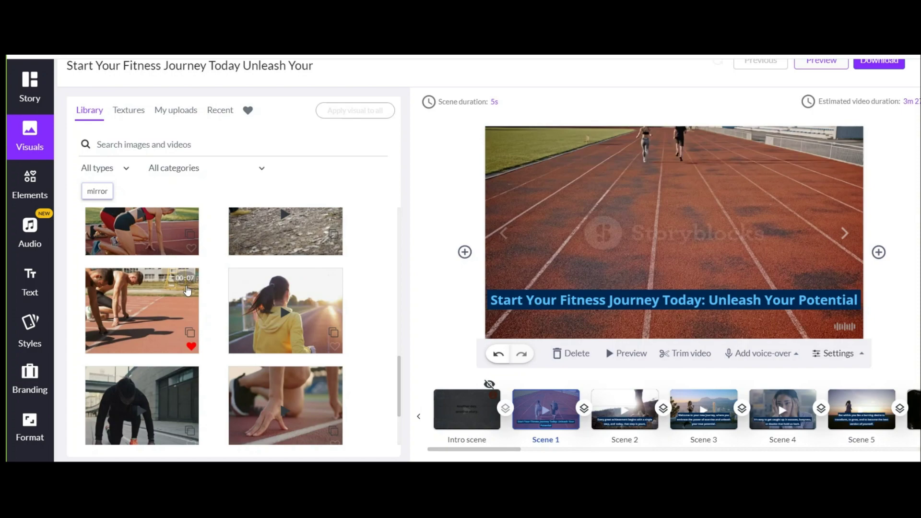
{"action": "left_click", "coordinate": [495, 107]}
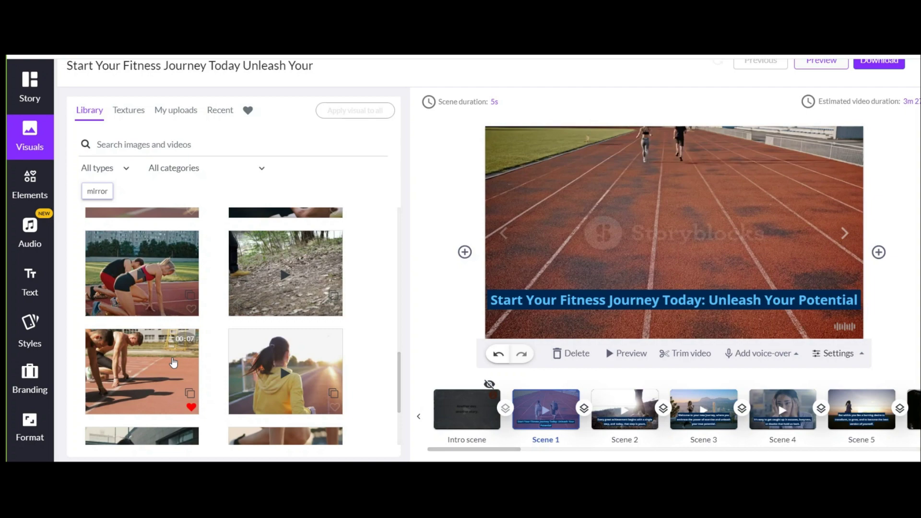
{"action": "left_click", "coordinate": [174, 362]}
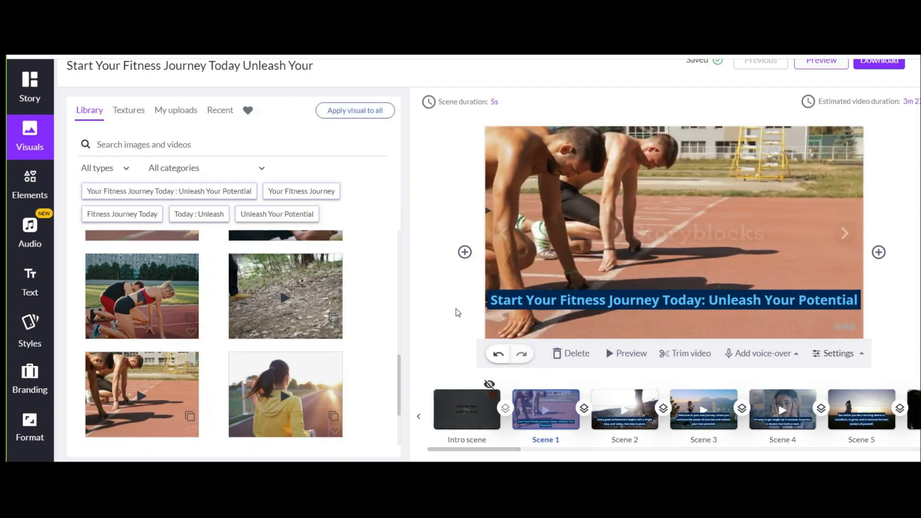
{"action": "left_click", "coordinate": [838, 353]}
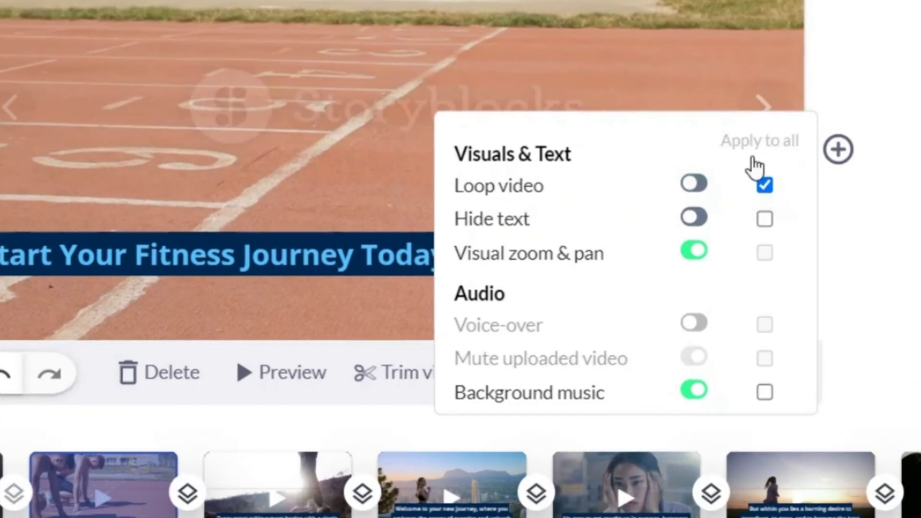
Trim Scene 1's starting-blocks clip to a 5-second window of the 0:07 footage.
{"action": "left_click", "coordinate": [66, 254]}
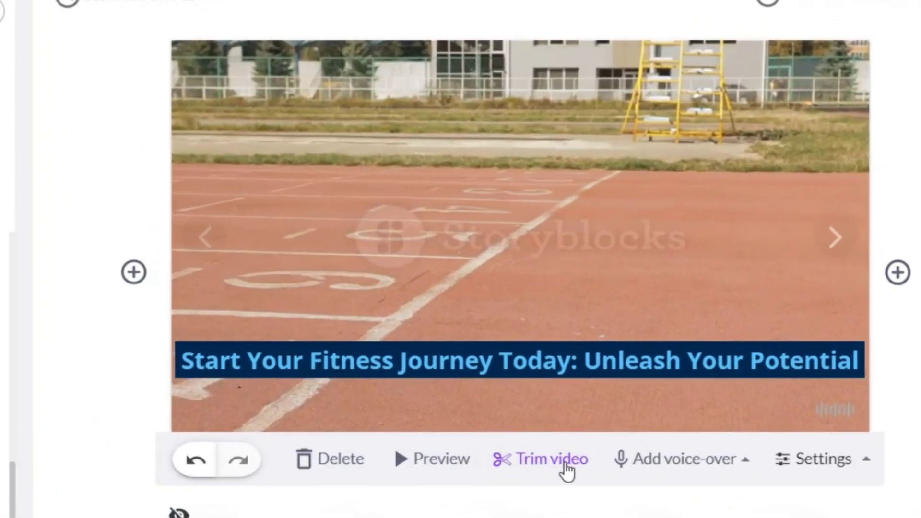
{"action": "left_click", "coordinate": [551, 463]}
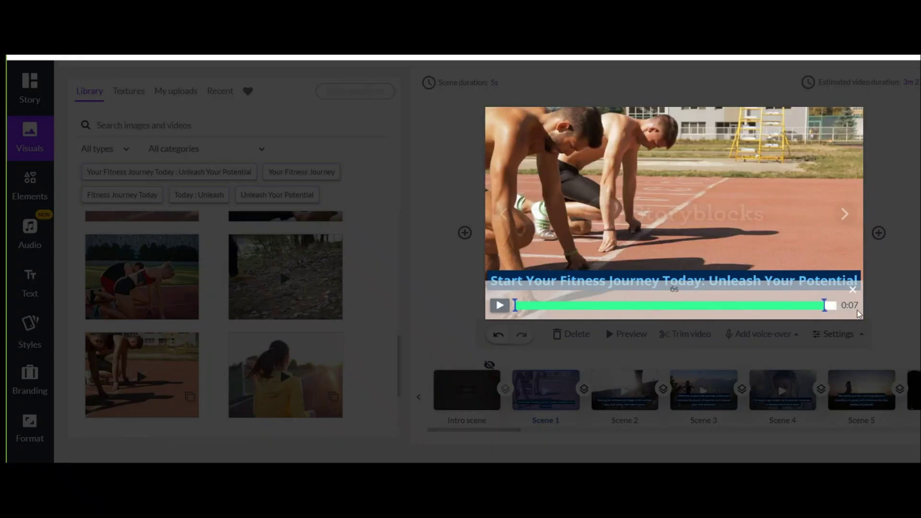
{"action": "left_click_drag", "start_coordinate": [835, 309], "coordinate": [811, 309]}
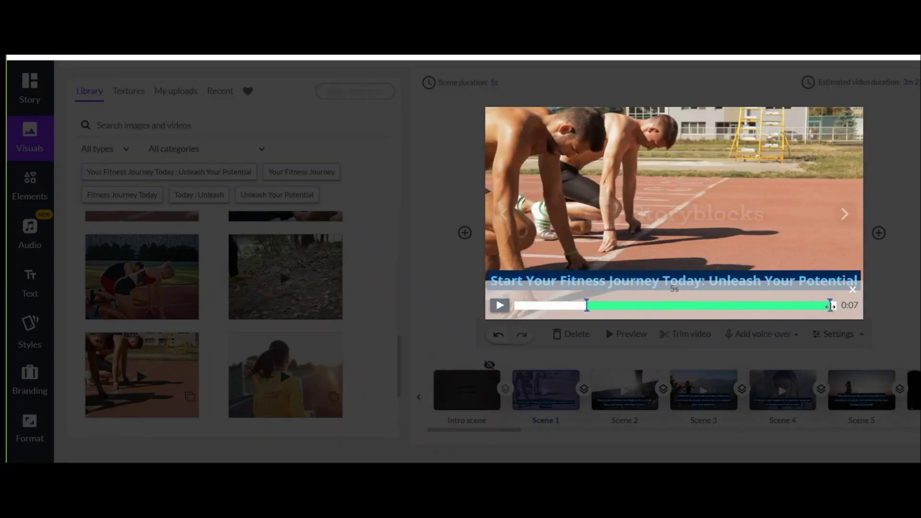
{"action": "left_click_drag", "start_coordinate": [586, 307], "coordinate": [557, 305]}
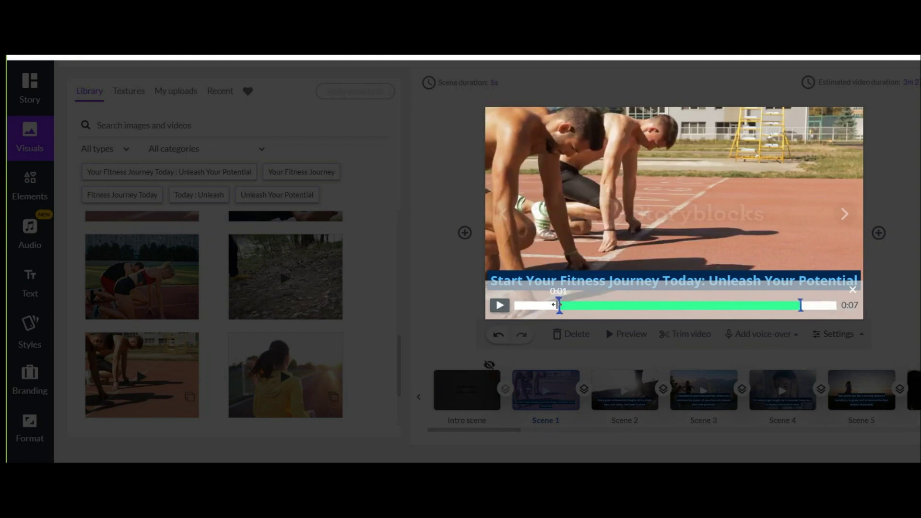
{"action": "left_click", "coordinate": [885, 274]}
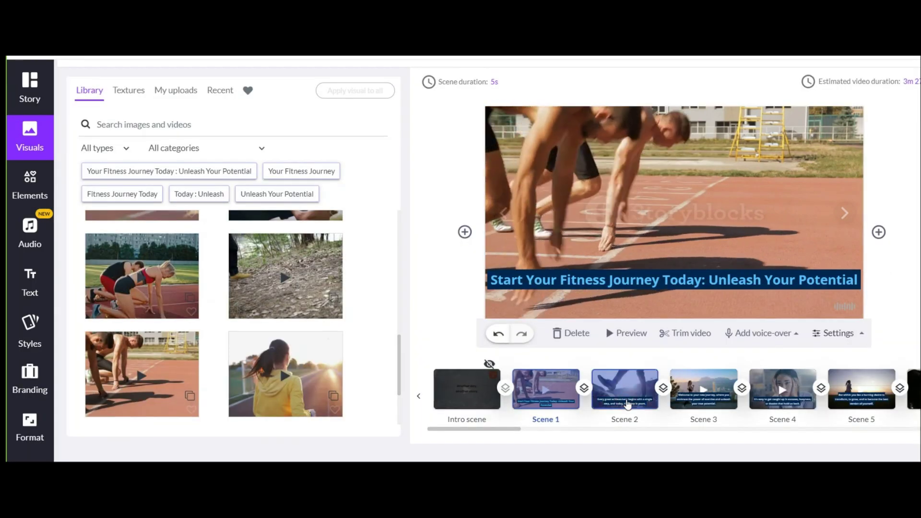
Set Scene 2's caption to size 25 on one line and apply that style to every scene.
{"action": "left_click", "coordinate": [626, 401]}
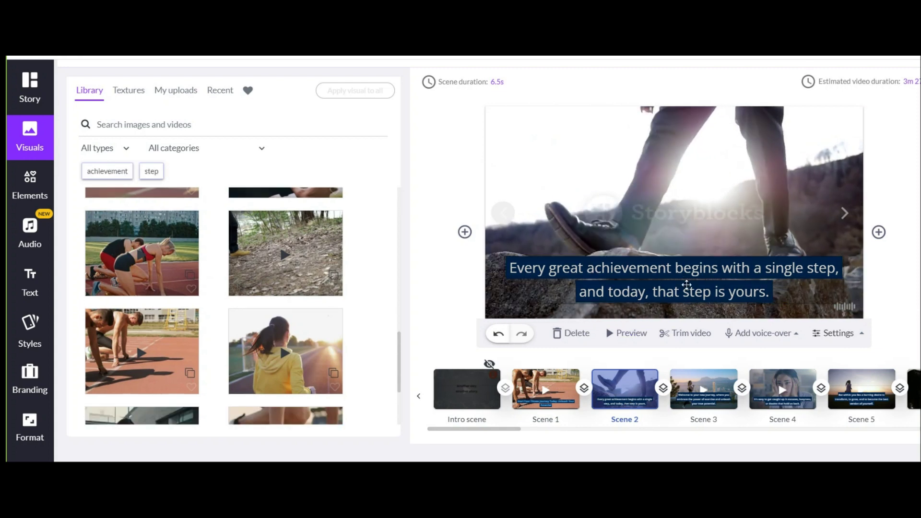
{"action": "left_click", "coordinate": [653, 292]}
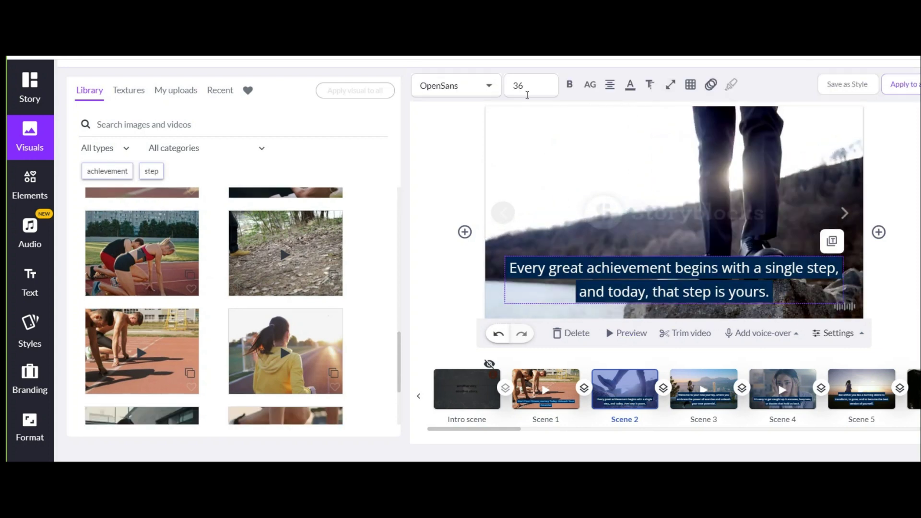
{"action": "left_click", "coordinate": [525, 86]}
{"action": "type", "text": "25"}
{"action": "key", "text": "Return"}
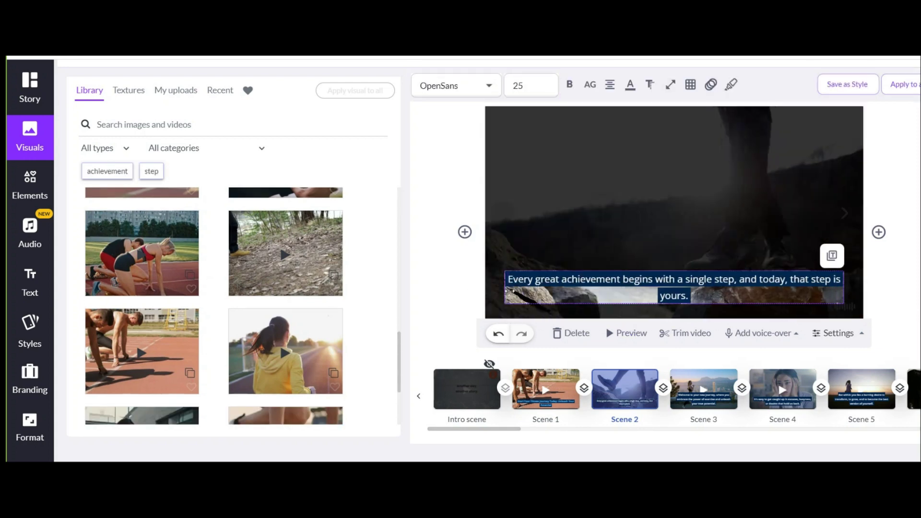
{"action": "left_click_drag", "start_coordinate": [864, 288], "coordinate": [855, 287]}
{"action": "left_click", "coordinate": [904, 85]}
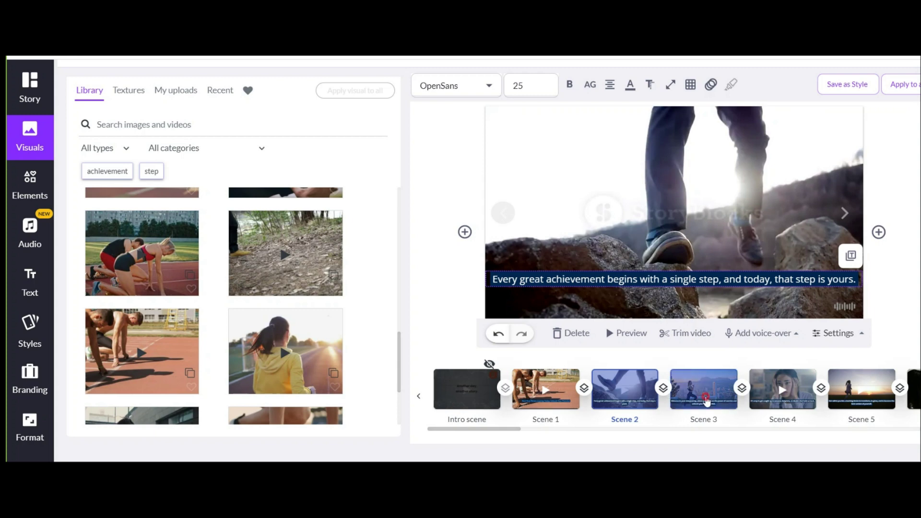
{"action": "left_click", "coordinate": [707, 401]}
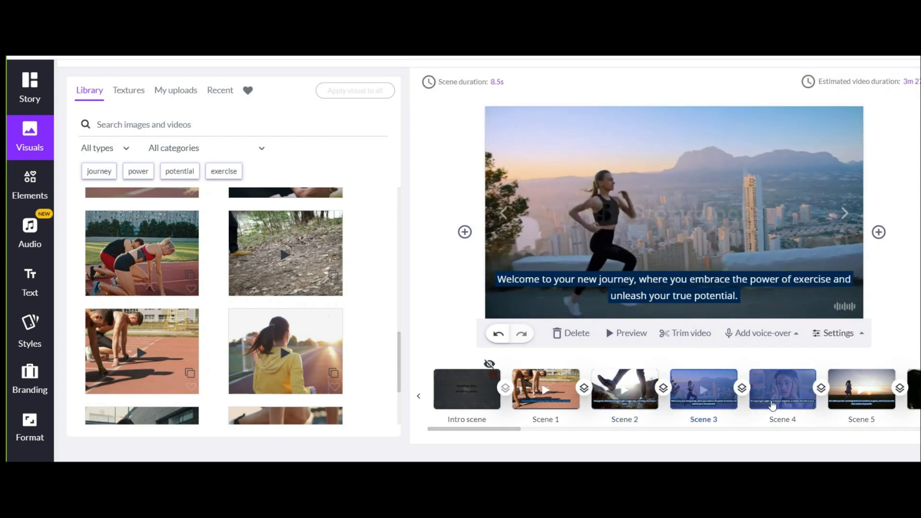
Review Scenes 4 through 22 in the timeline, checking each scene's visual and caption.
{"action": "left_click", "coordinate": [773, 406]}
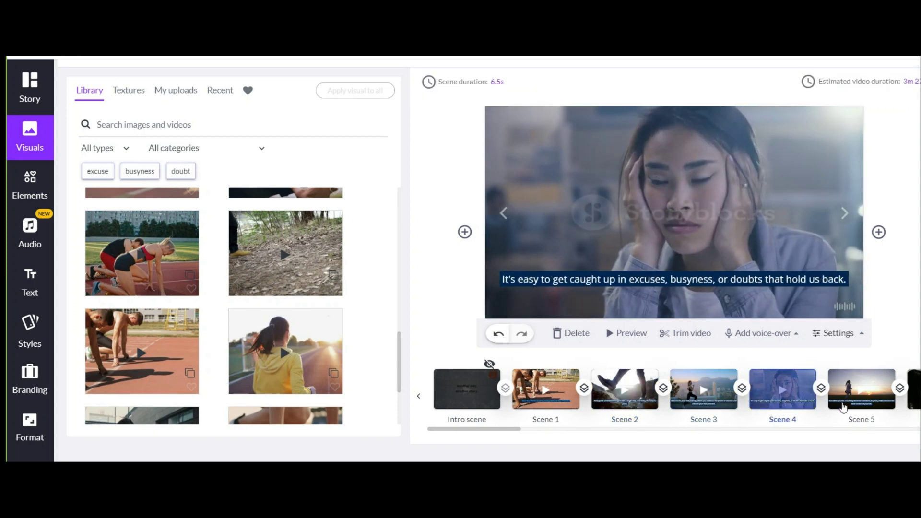
{"action": "left_click", "coordinate": [849, 406]}
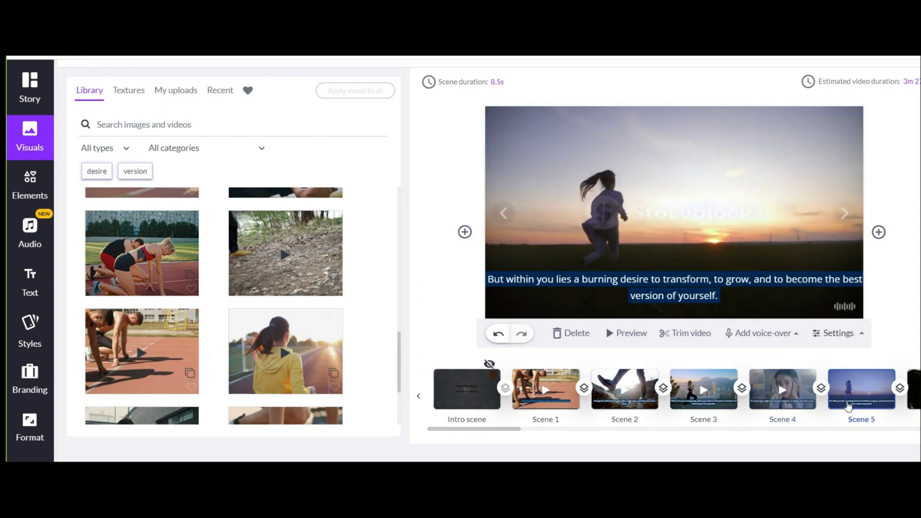
{"action": "left_click", "coordinate": [910, 407]}
{"action": "left_click", "coordinate": [557, 415]}
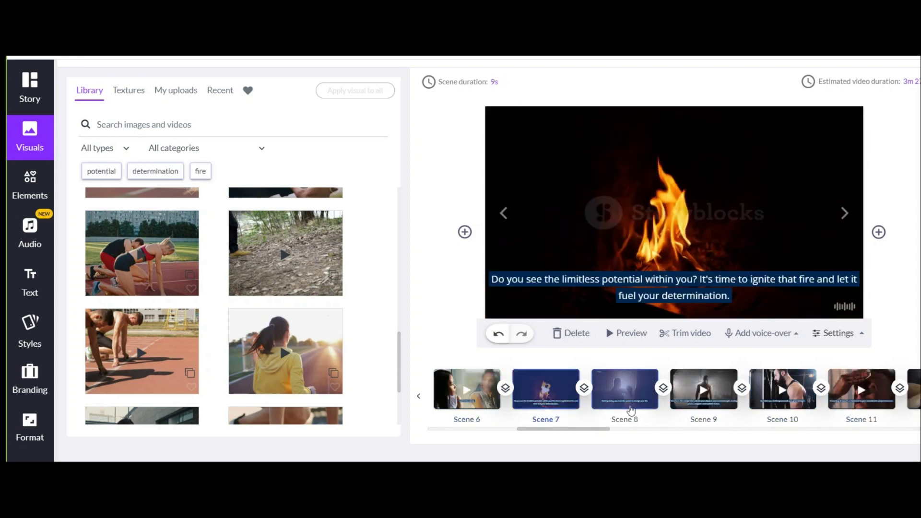
{"action": "left_click", "coordinate": [644, 398]}
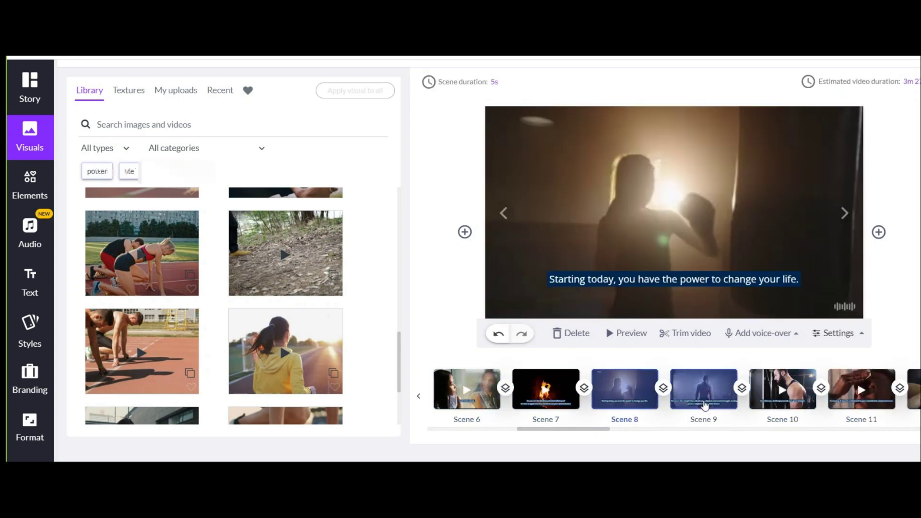
{"action": "left_click", "coordinate": [705, 406]}
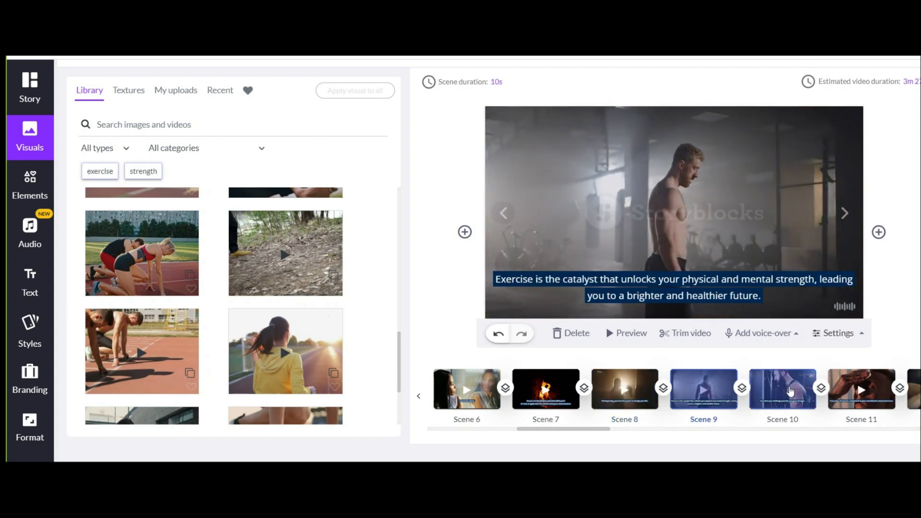
{"action": "left_click", "coordinate": [782, 403]}
{"action": "left_click", "coordinate": [862, 403]}
{"action": "scroll", "coordinate": [457, 403], "scroll_direction": "right", "scroll_amount": 5}
{"action": "left_click", "coordinate": [461, 401]}
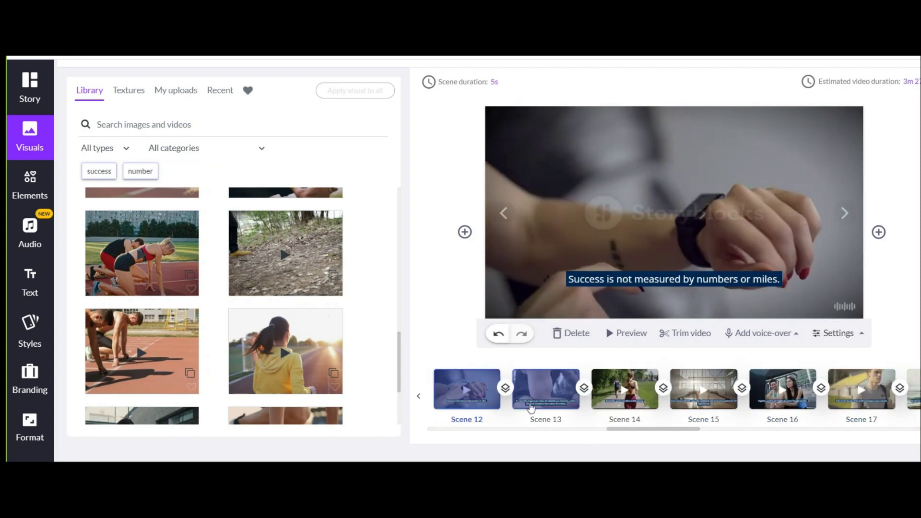
{"action": "left_click", "coordinate": [532, 407]}
{"action": "left_click", "coordinate": [624, 400]}
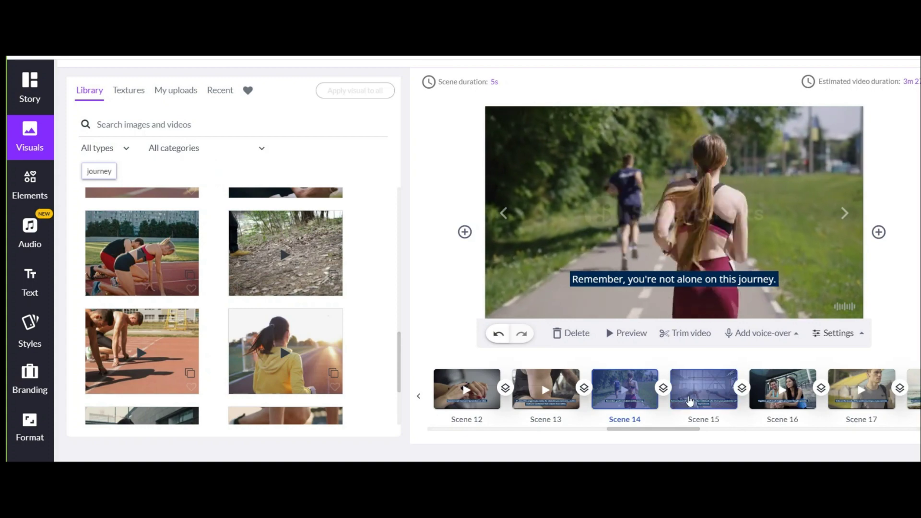
{"action": "left_click", "coordinate": [697, 401]}
{"action": "left_click", "coordinate": [765, 407]}
{"action": "left_click", "coordinate": [859, 406]}
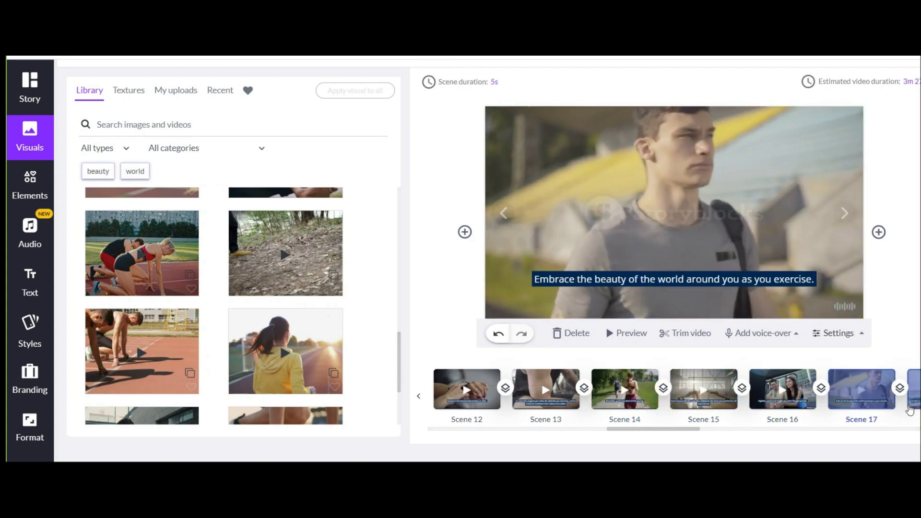
{"action": "left_click", "coordinate": [909, 403]}
{"action": "left_click", "coordinate": [532, 408]}
{"action": "left_click", "coordinate": [704, 391]}
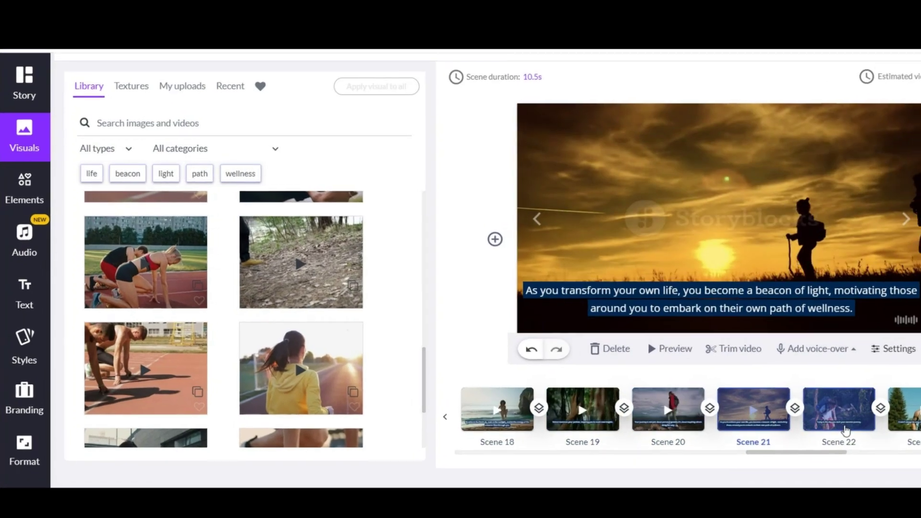
{"action": "left_click", "coordinate": [783, 391]}
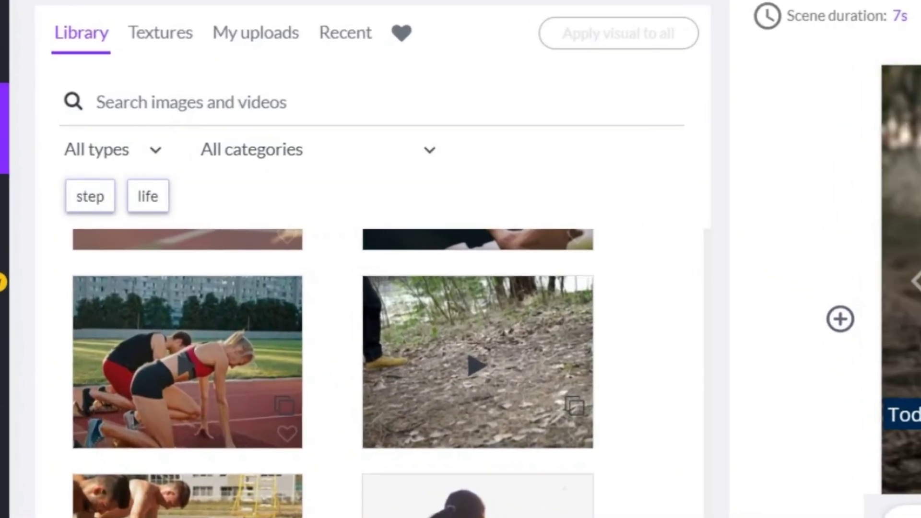
Swap Scene 29's visual for the scuba-diver clip from the 'extraordinary' results, filtered to Sports.
{"action": "left_click", "coordinate": [91, 193]}
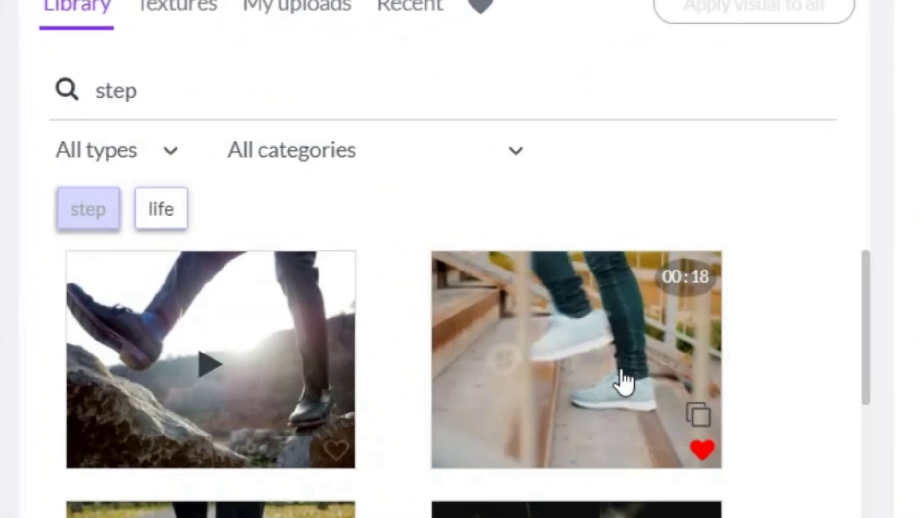
{"action": "left_click", "coordinate": [621, 383]}
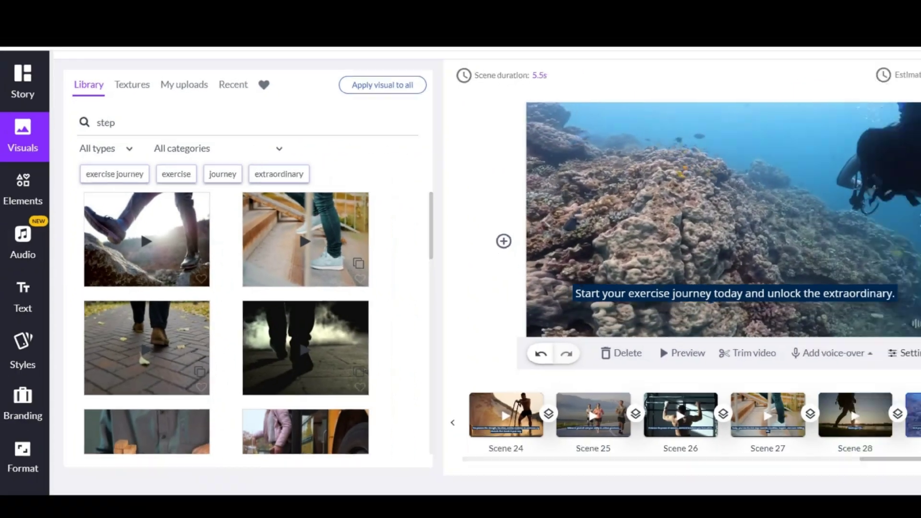
{"action": "left_click", "coordinate": [271, 172]}
{"action": "scroll", "coordinate": [376, 207], "scroll_direction": "down", "scroll_amount": 5}
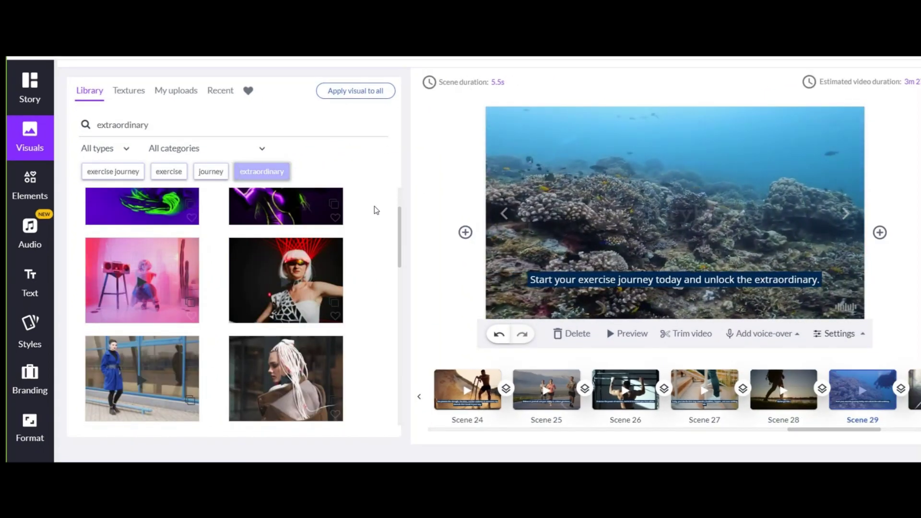
{"action": "left_click", "coordinate": [262, 148]}
{"action": "left_click", "coordinate": [163, 368]}
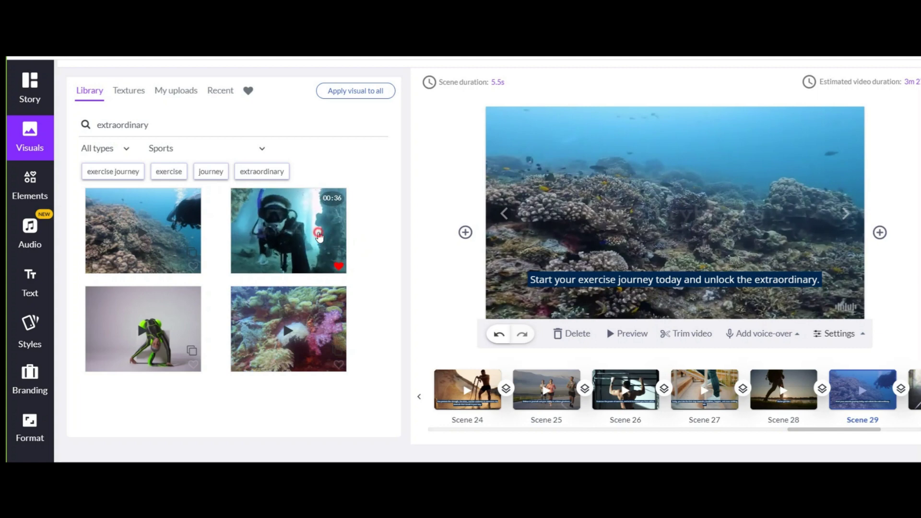
{"action": "left_click", "coordinate": [319, 234]}
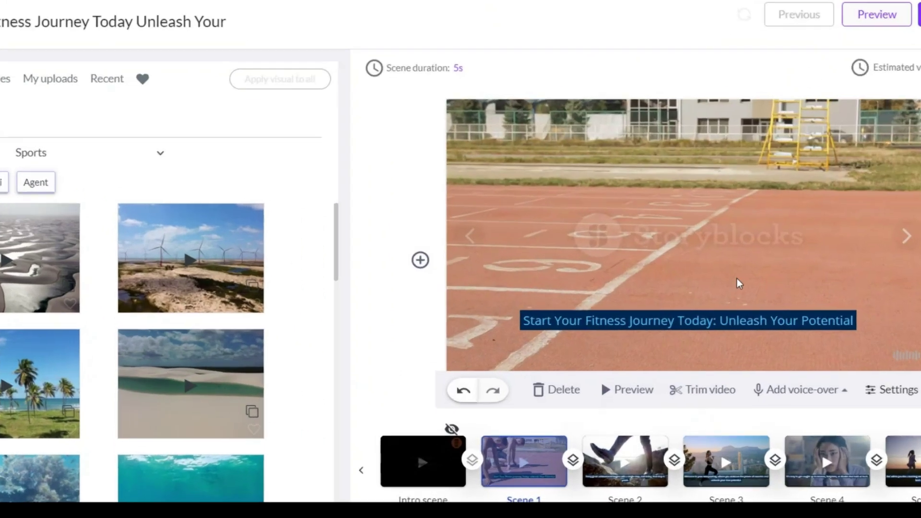
Insert a blank Visuals-only scene before the opening title scene.
{"action": "left_click", "coordinate": [465, 273]}
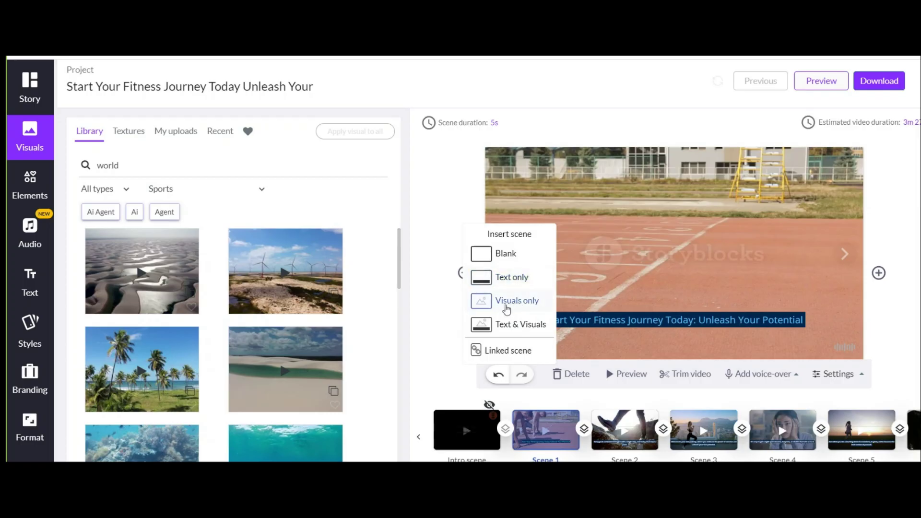
{"action": "left_click", "coordinate": [507, 307]}
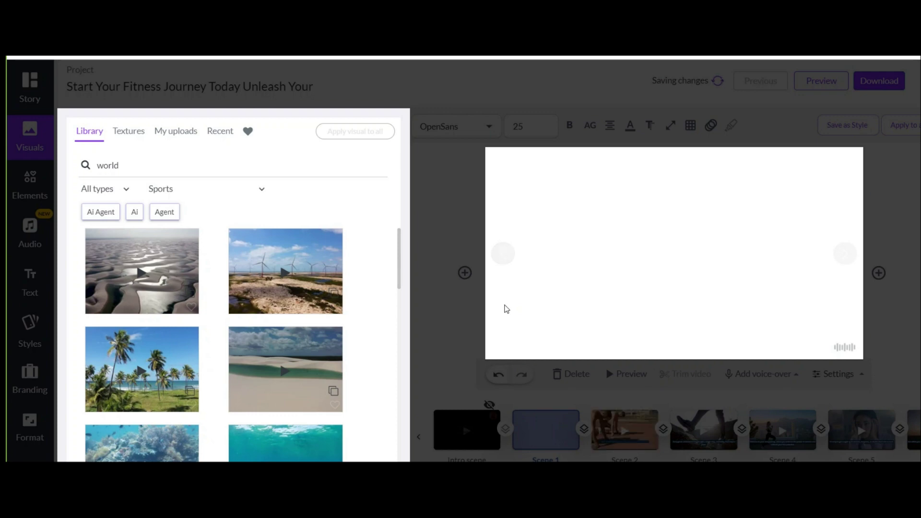
{"action": "left_click", "coordinate": [464, 217]}
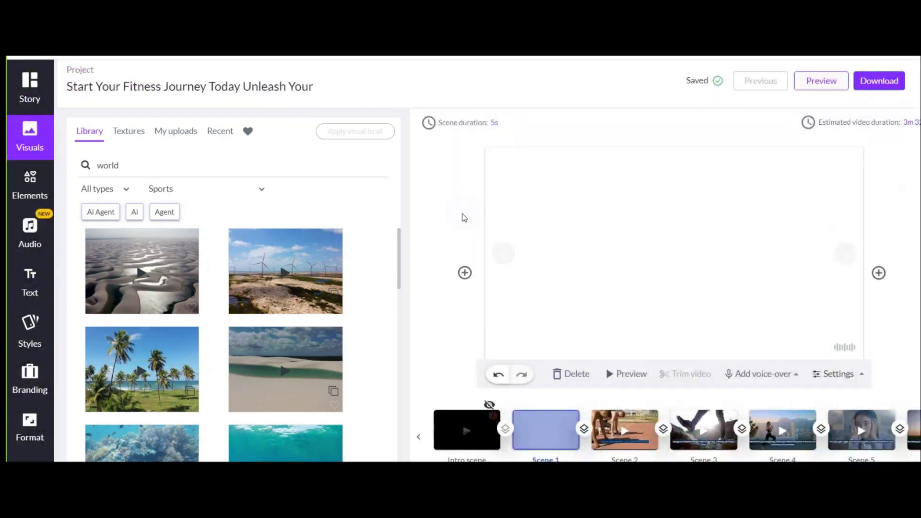
Review Scenes 3 and 4, then show the list of scene scripts.
{"action": "left_click", "coordinate": [711, 430]}
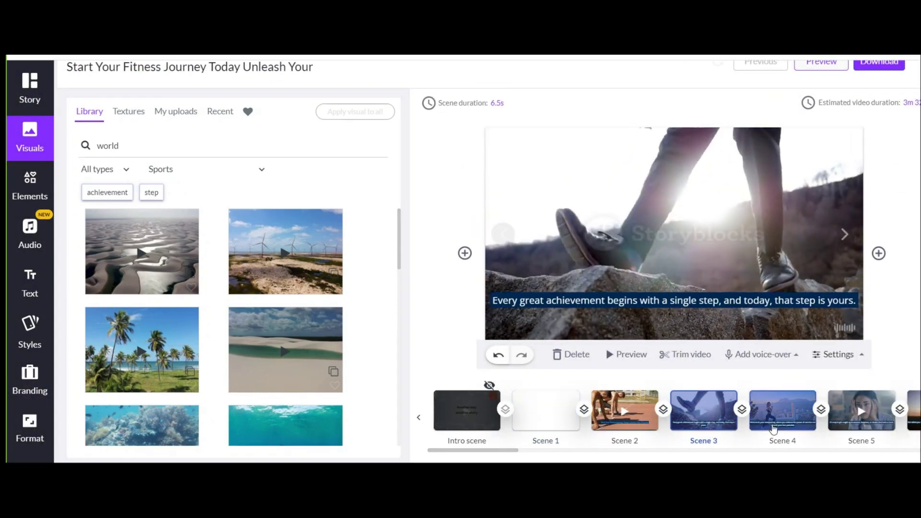
{"action": "left_click", "coordinate": [783, 423]}
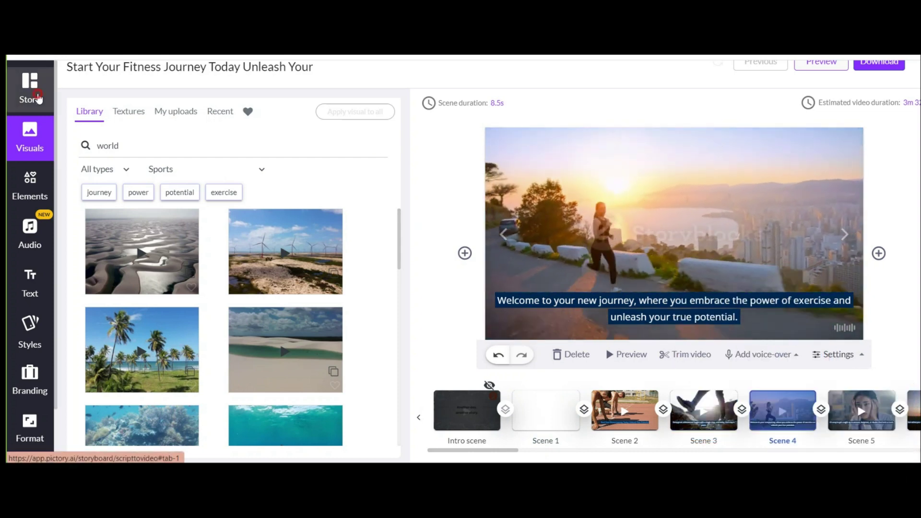
{"action": "left_click", "coordinate": [33, 94]}
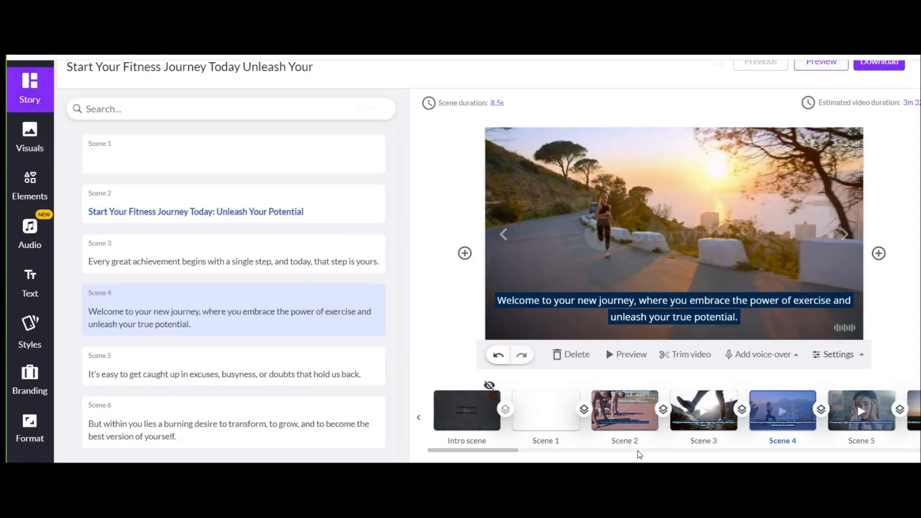
Link Scene 3 with Scene 4 and check both linked scenes.
{"action": "mouse_move", "coordinate": [293, 298]}
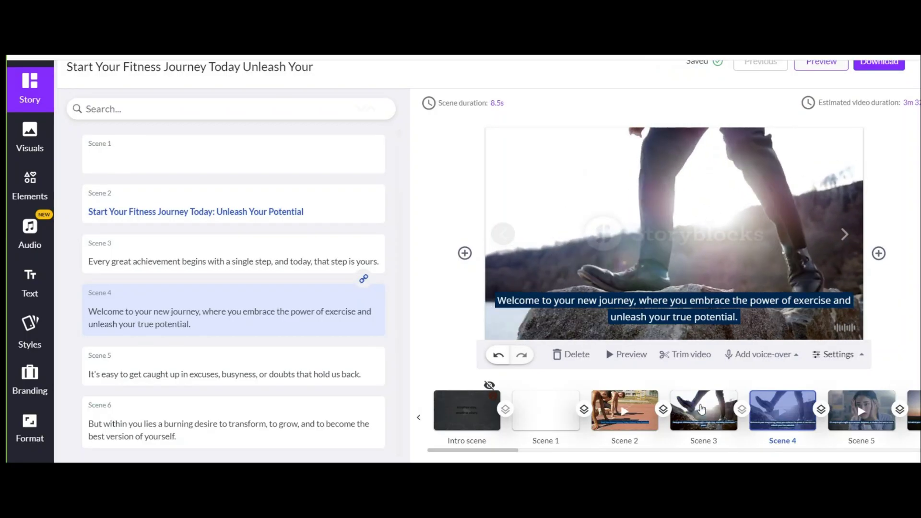
{"action": "left_click", "coordinate": [809, 245]}
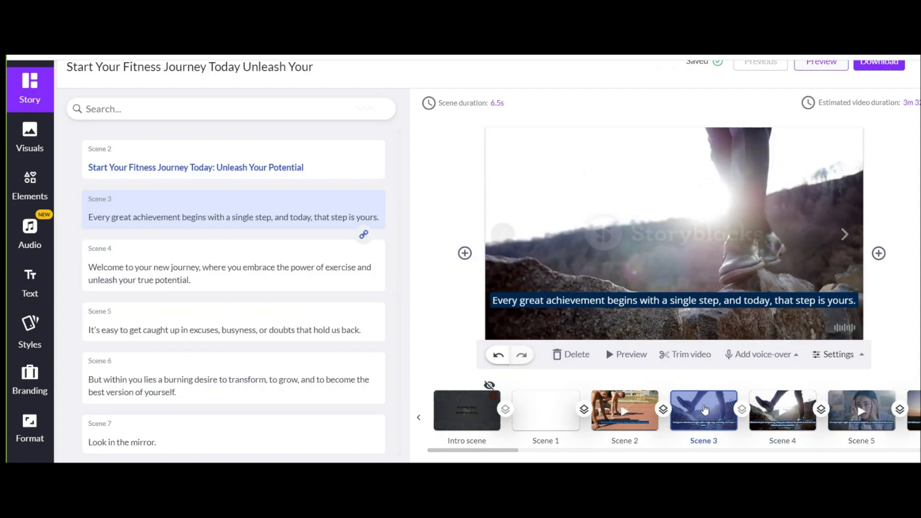
{"action": "left_click", "coordinate": [784, 427]}
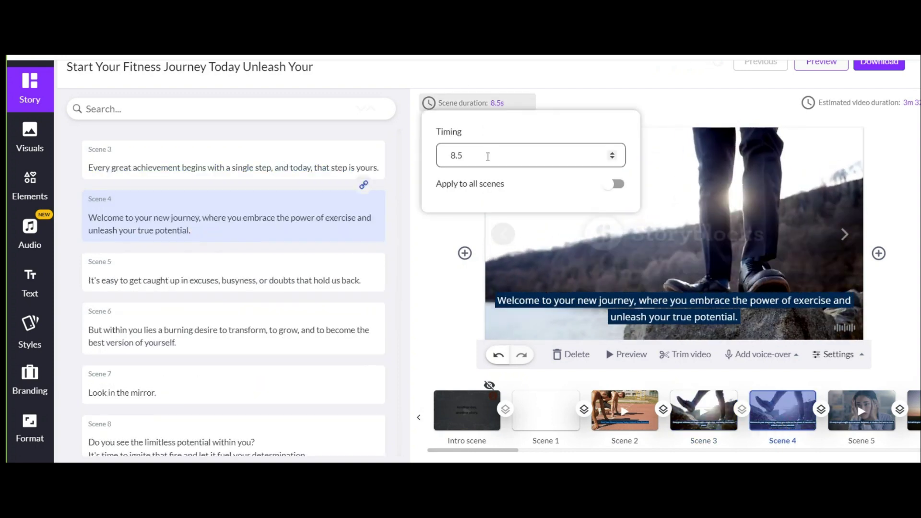
{"action": "left_click", "coordinate": [718, 417]}
Give Scene 3 the snowy-mountain hiker clip from the 'achievement' visual search.
{"action": "left_click", "coordinate": [37, 143]}
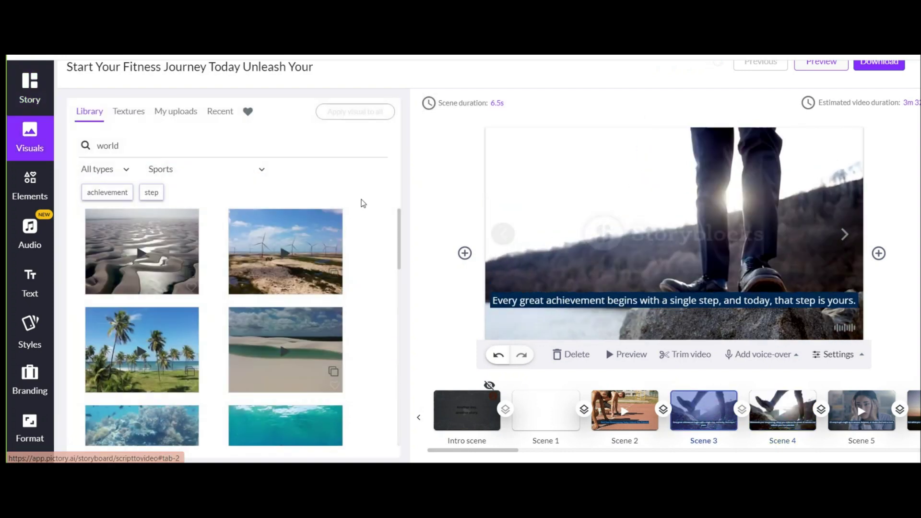
{"action": "left_click", "coordinate": [123, 192]}
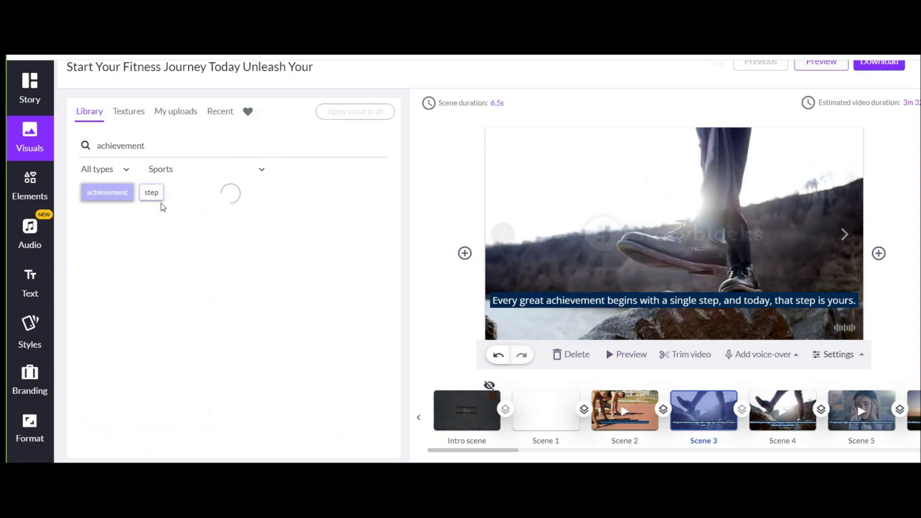
{"action": "left_click", "coordinate": [163, 239]}
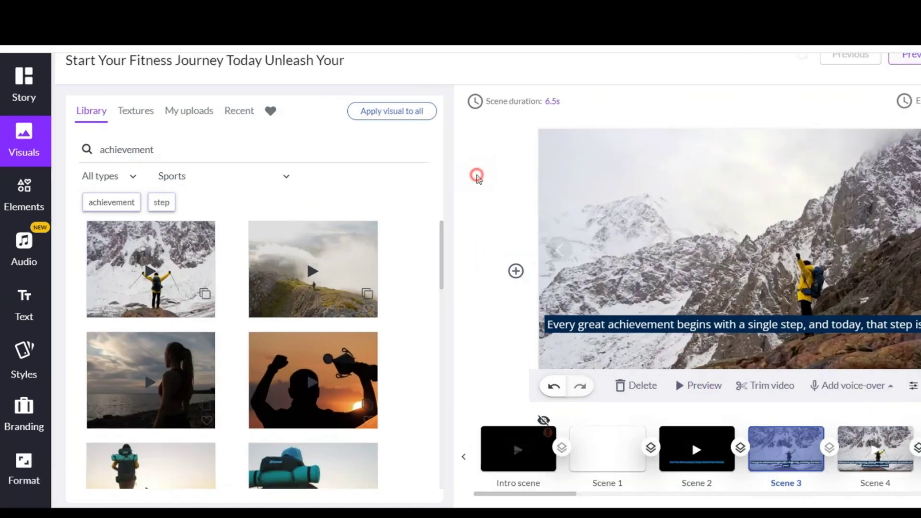
{"action": "left_click", "coordinate": [127, 110]}
Set blank Scene 1's background to the pastel pink gradient texture, replacing a trial diamond pattern.
{"action": "scroll", "coordinate": [499, 324], "scroll_direction": "down", "scroll_amount": 2}
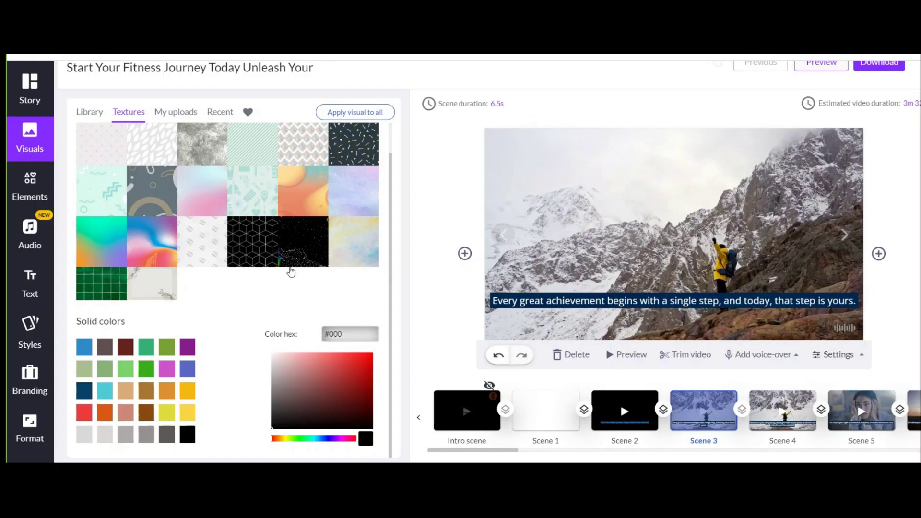
{"action": "left_click", "coordinate": [537, 430]}
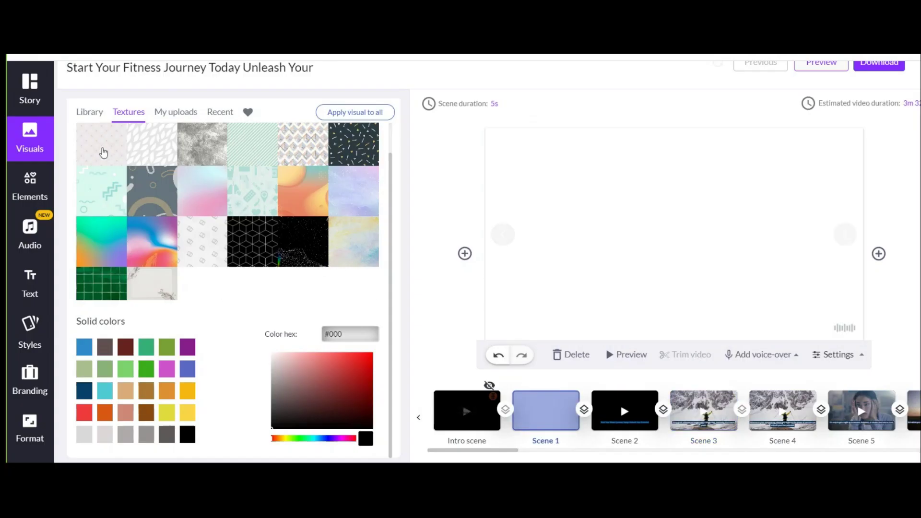
{"action": "left_click", "coordinate": [102, 145]}
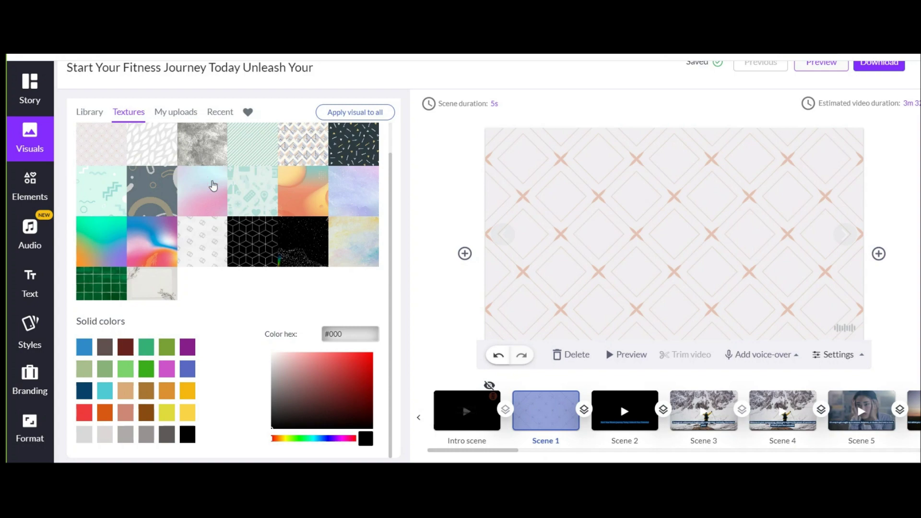
{"action": "left_click", "coordinate": [213, 186]}
{"action": "left_click", "coordinate": [172, 113]}
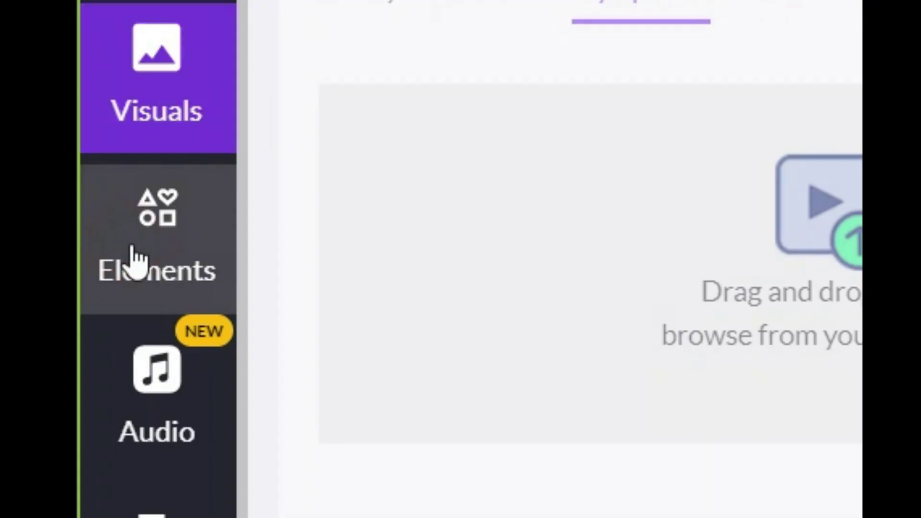
Add the Good Morning cat GIF from the Elements GIF collection to Scene 1.
{"action": "left_click", "coordinate": [30, 185]}
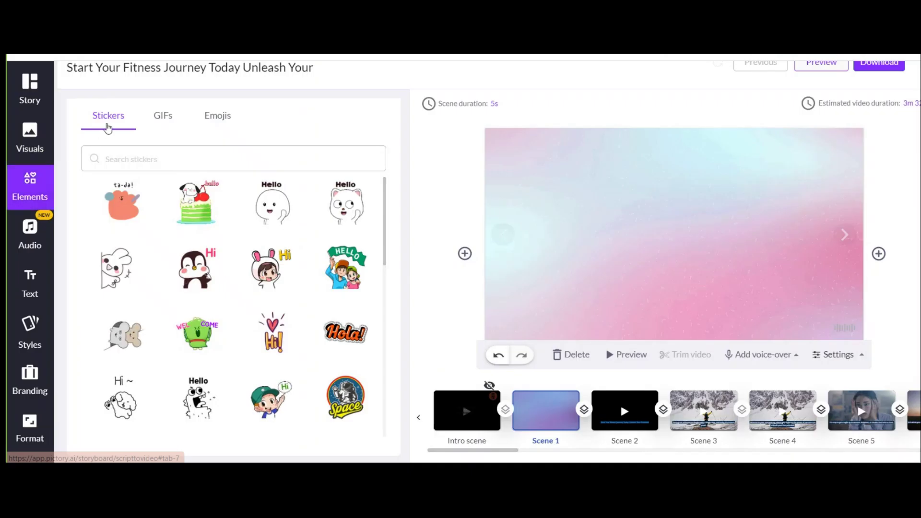
{"action": "left_click", "coordinate": [165, 119]}
{"action": "left_click", "coordinate": [125, 126]}
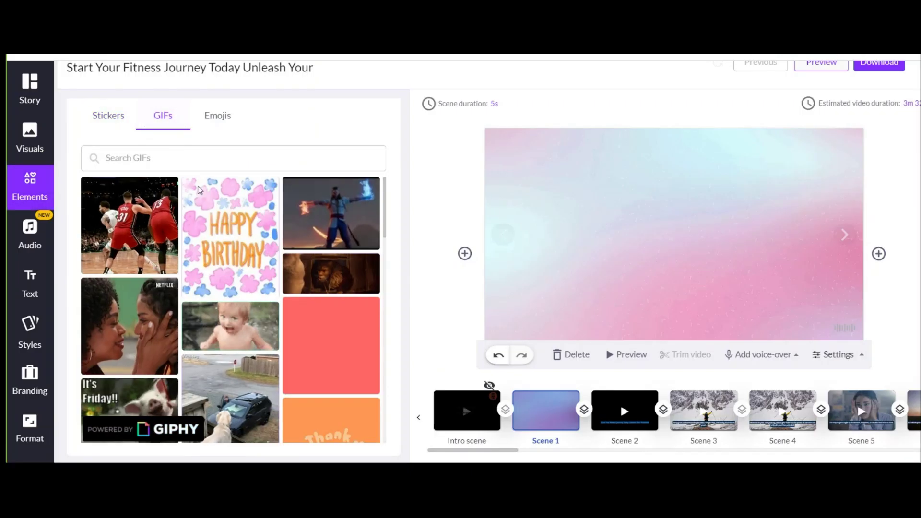
{"action": "scroll", "coordinate": [198, 190], "scroll_direction": "down", "scroll_amount": 15}
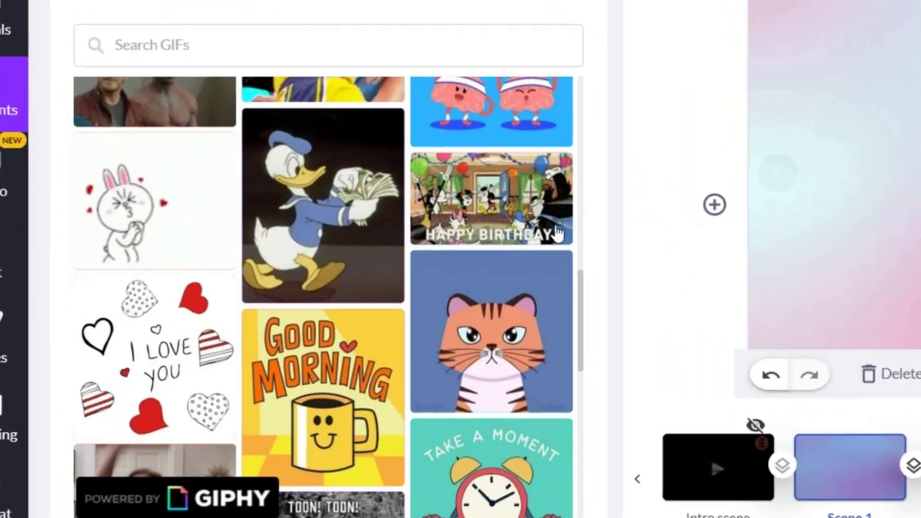
{"action": "scroll", "coordinate": [558, 233], "scroll_direction": "down", "scroll_amount": 10}
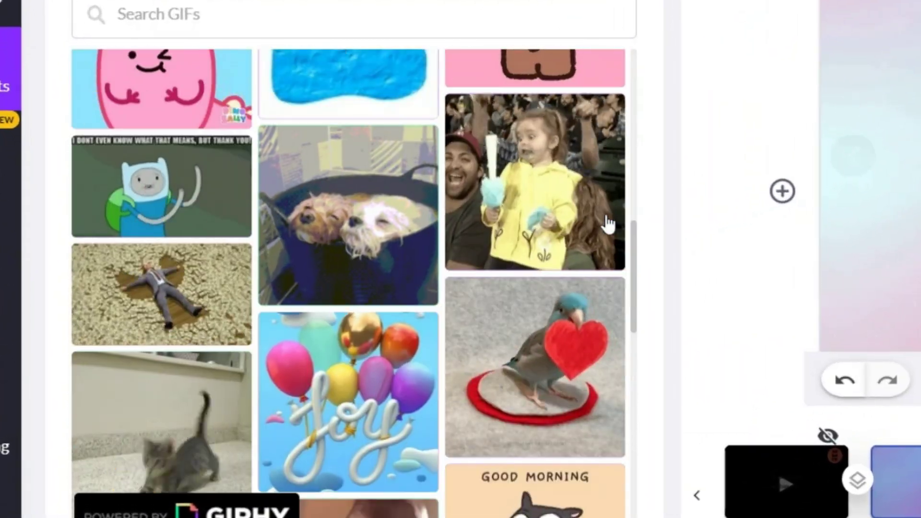
{"action": "scroll", "coordinate": [609, 224], "scroll_direction": "down", "scroll_amount": 5}
{"action": "left_click", "coordinate": [606, 226]}
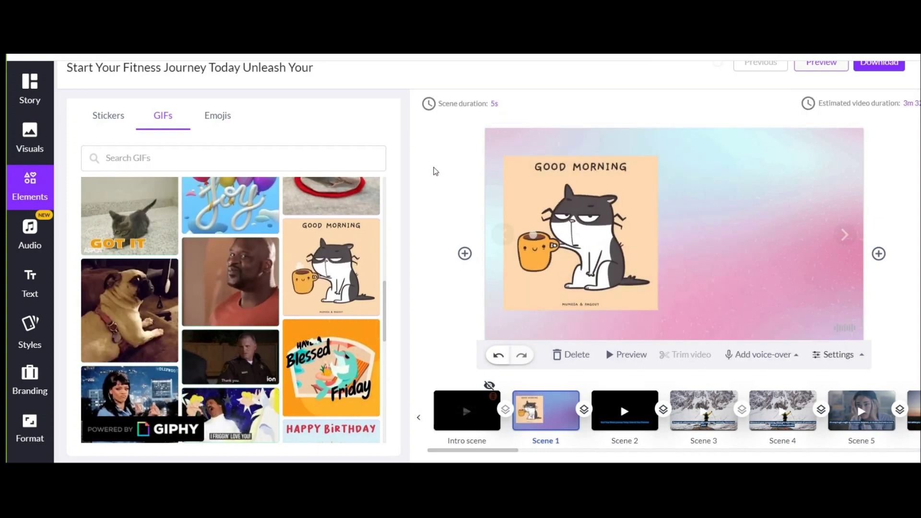
Search the GIFs for 'hello' and look through the Emoji and Sticker collections.
{"action": "scroll", "coordinate": [380, 288], "scroll_direction": "down", "scroll_amount": 10}
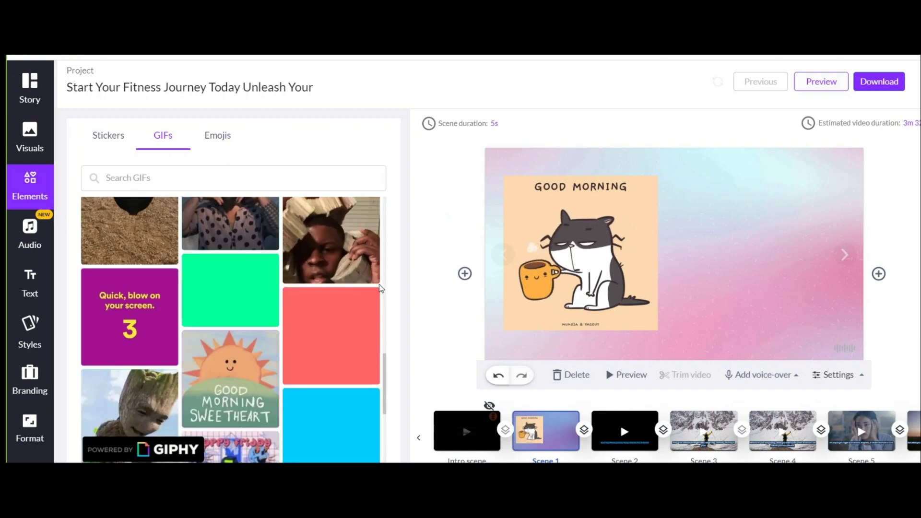
{"action": "left_click", "coordinate": [274, 178]}
{"action": "type", "text": "hello"}
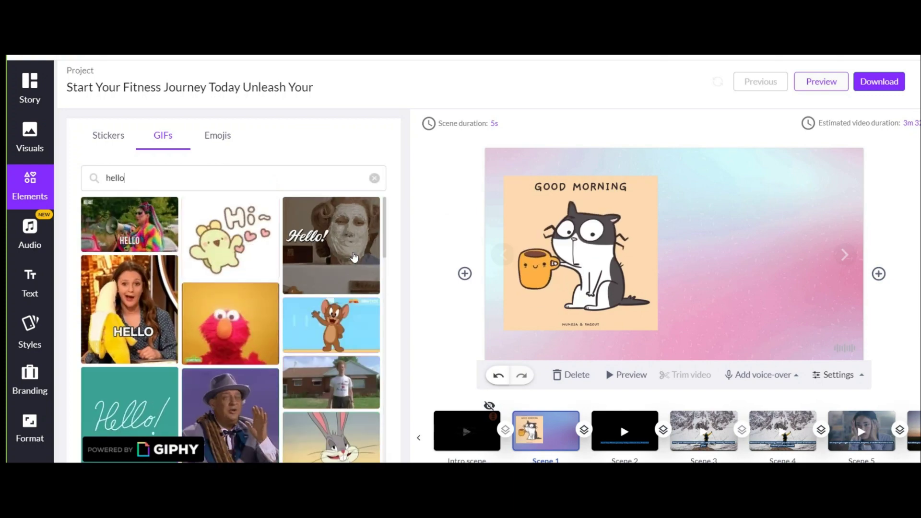
{"action": "scroll", "coordinate": [355, 257], "scroll_direction": "down", "scroll_amount": 10}
{"action": "left_click", "coordinate": [217, 136]}
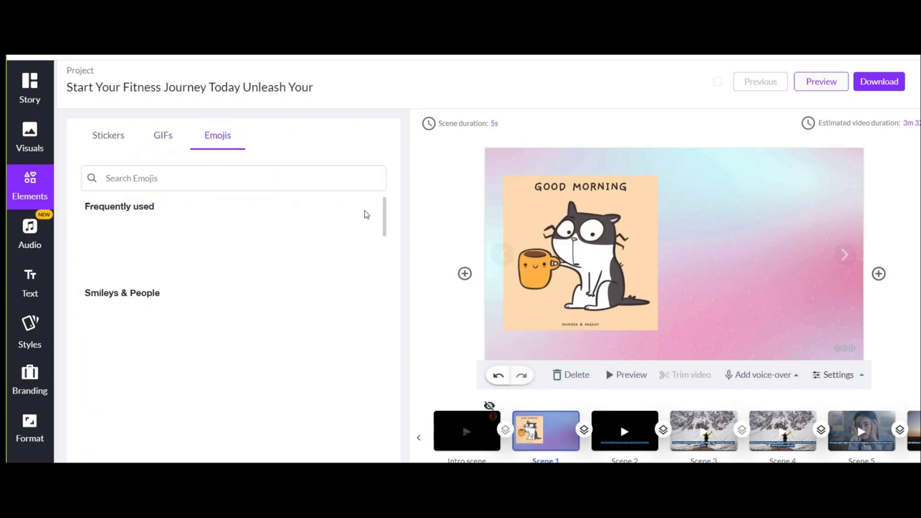
{"action": "scroll", "coordinate": [336, 264], "scroll_direction": "down", "scroll_amount": 10}
{"action": "left_click", "coordinate": [113, 135]}
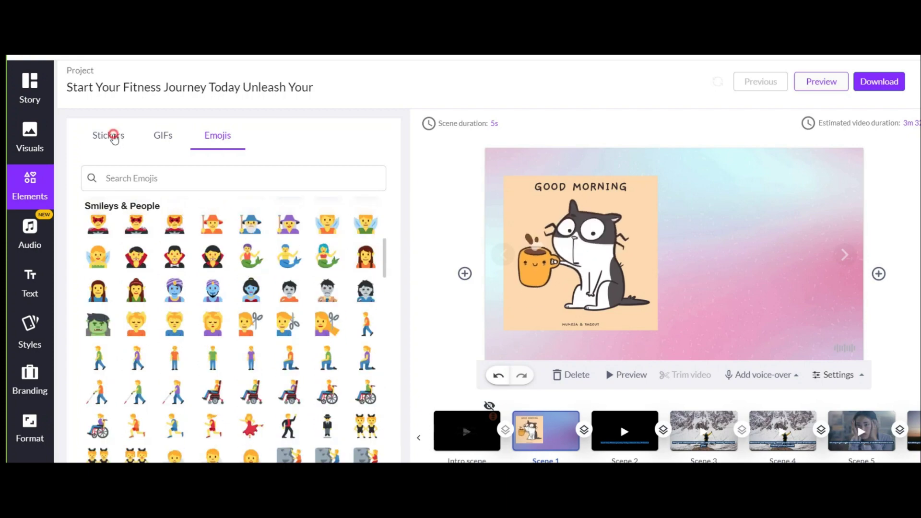
{"action": "left_click", "coordinate": [163, 136]}
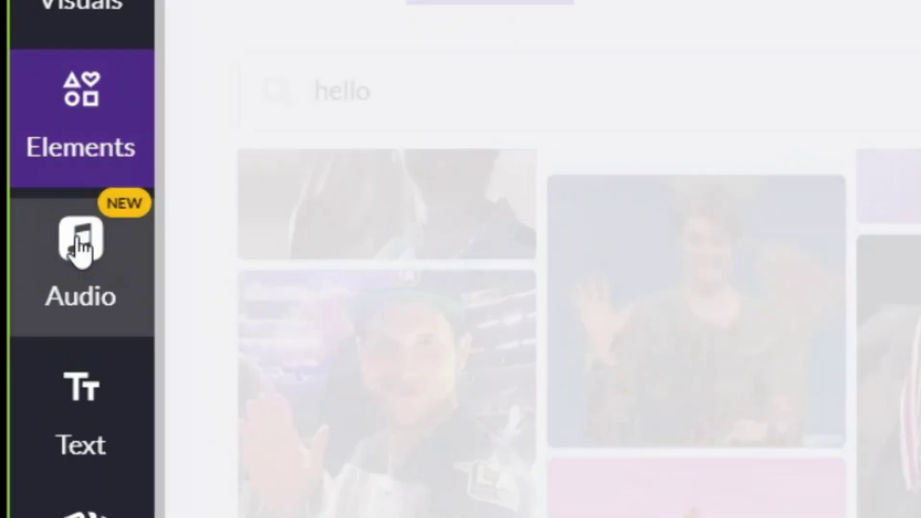
{"action": "left_click", "coordinate": [79, 248]}
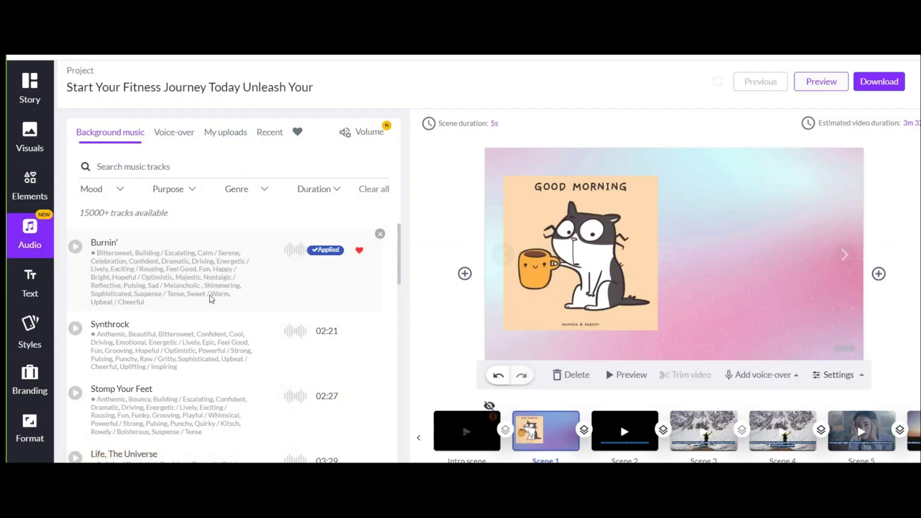
Browse background tracks using the Purpose, Genre and Duration filters, then apply Brass Knuckles.
{"action": "scroll", "coordinate": [235, 322], "scroll_direction": "down", "scroll_amount": 12}
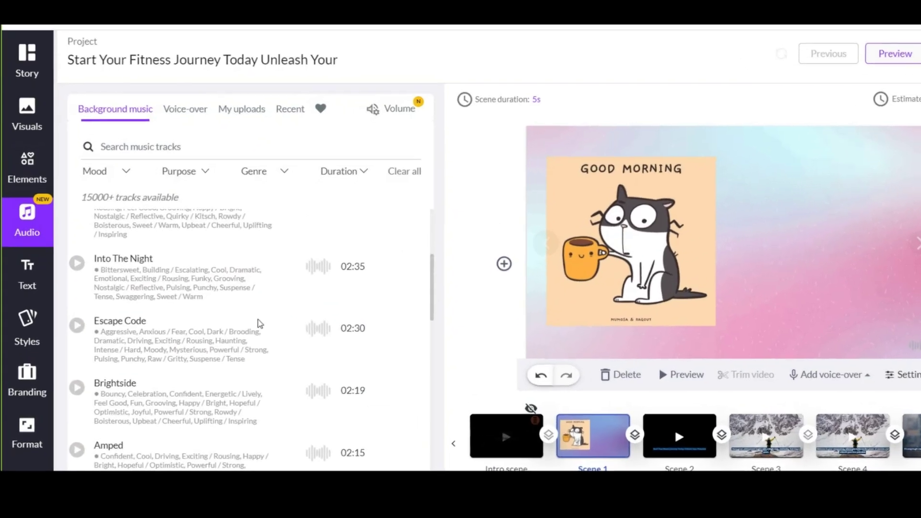
{"action": "scroll", "coordinate": [259, 324], "scroll_direction": "down", "scroll_amount": 15}
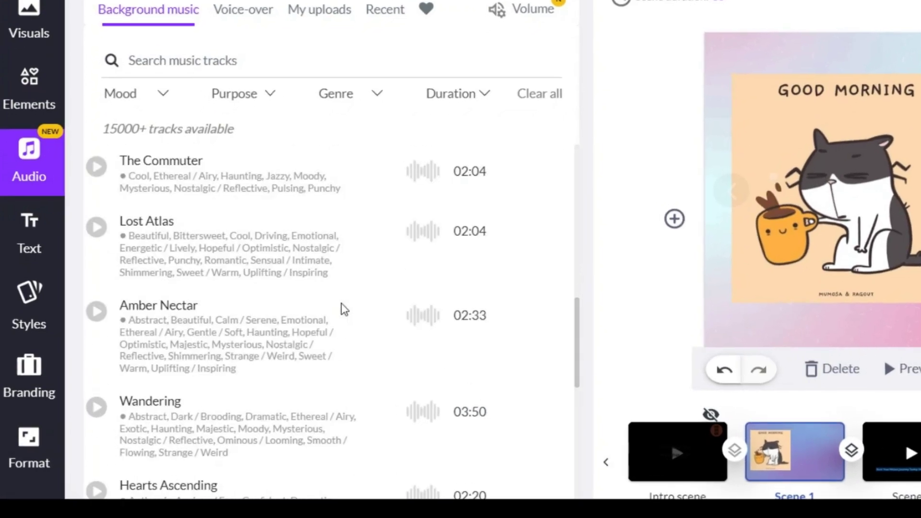
{"action": "left_click_drag", "start_coordinate": [576, 348], "coordinate": [578, 152]}
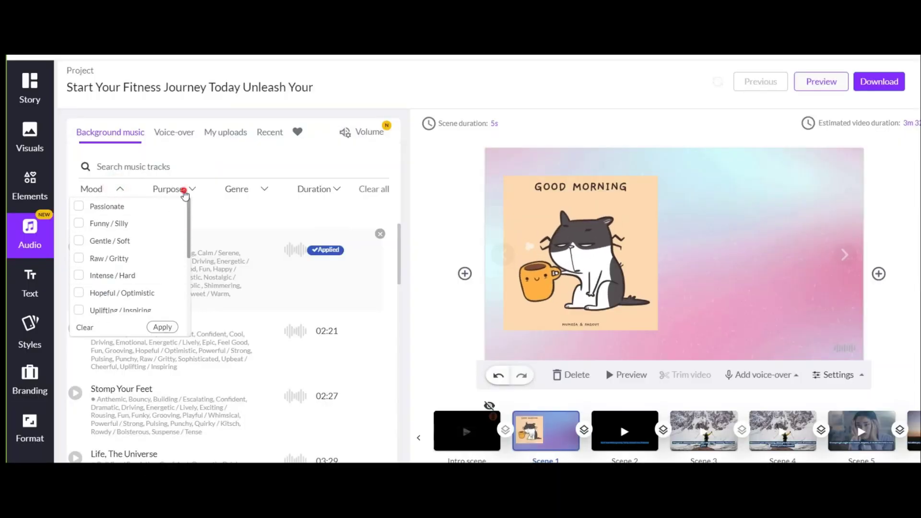
{"action": "left_click", "coordinate": [185, 190]}
{"action": "scroll", "coordinate": [197, 259], "scroll_direction": "down", "scroll_amount": 3}
{"action": "left_click", "coordinate": [244, 189]}
{"action": "scroll", "coordinate": [269, 283], "scroll_direction": "down", "scroll_amount": 5}
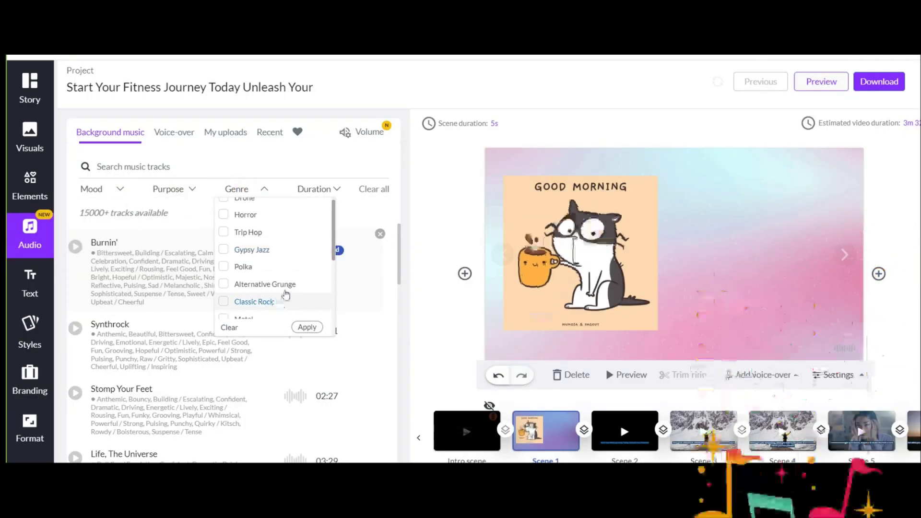
{"action": "left_click", "coordinate": [317, 189]}
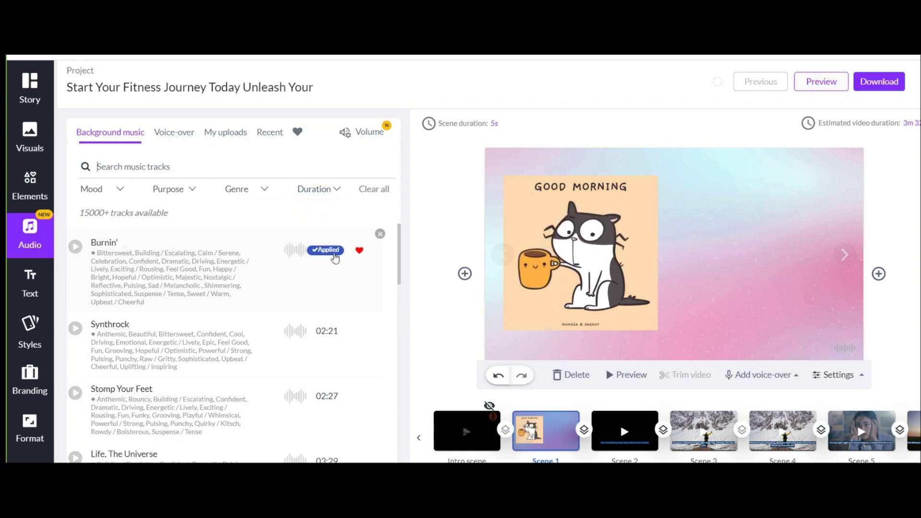
{"action": "scroll", "coordinate": [192, 336], "scroll_direction": "down", "scroll_amount": 5}
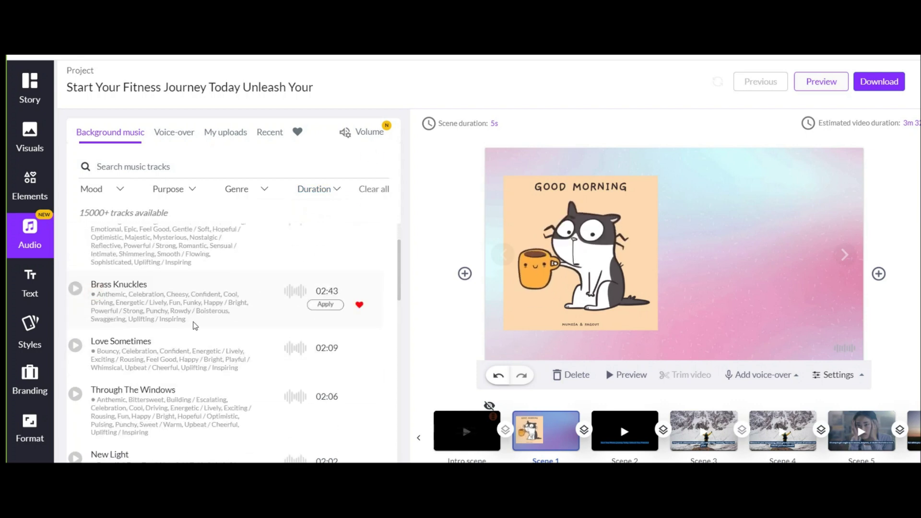
{"action": "left_click", "coordinate": [325, 305]}
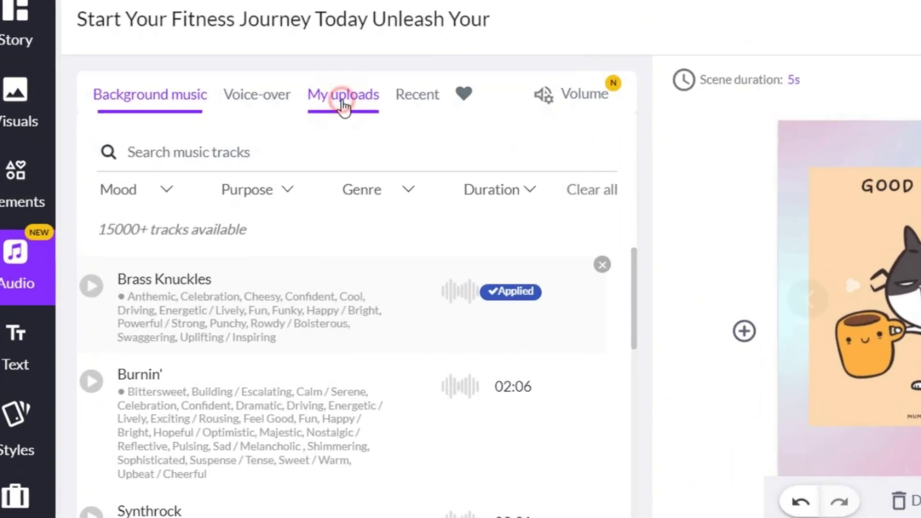
Check My uploads, browse voice-overs with Male/Female filters, and apply the Tom, male voice.
{"action": "left_click", "coordinate": [303, 112]}
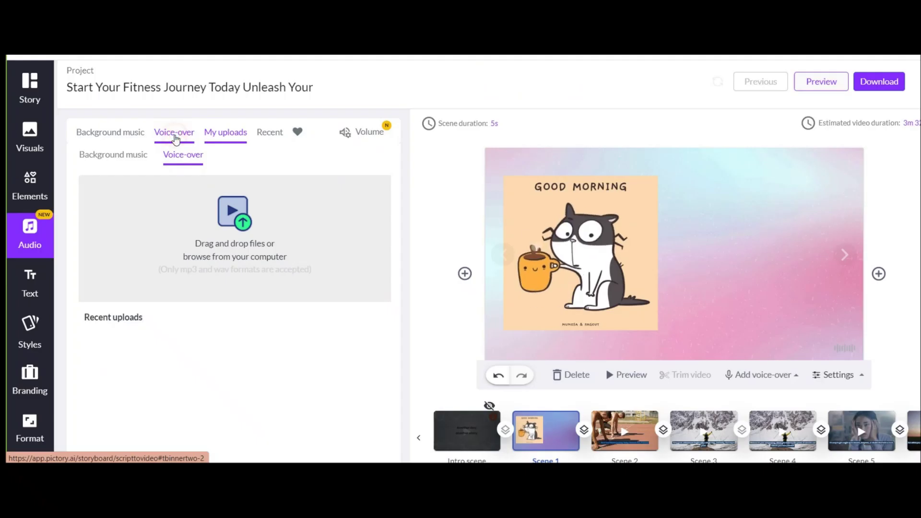
{"action": "left_click", "coordinate": [315, 77]}
{"action": "scroll", "coordinate": [165, 284], "scroll_direction": "down", "scroll_amount": 5}
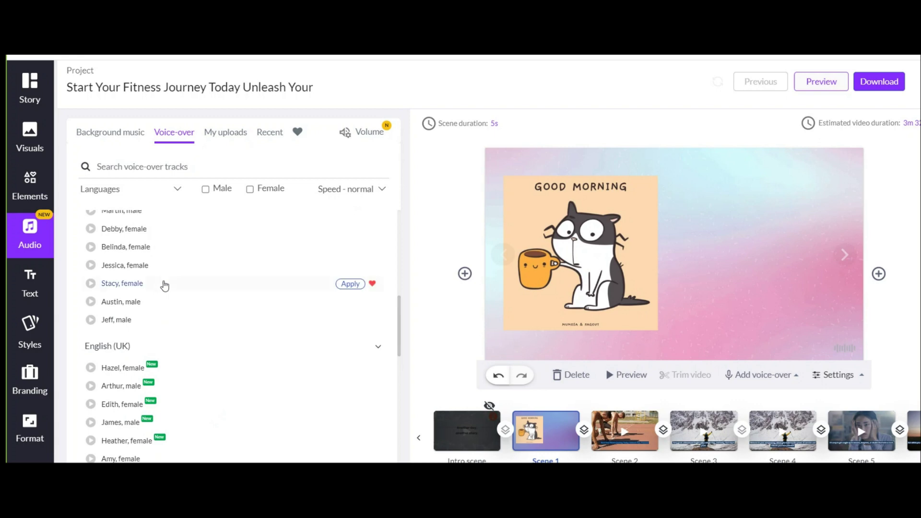
{"action": "scroll", "coordinate": [164, 285], "scroll_direction": "up", "scroll_amount": 3}
{"action": "scroll", "coordinate": [164, 285], "scroll_direction": "up", "scroll_amount": 3}
{"action": "left_click", "coordinate": [205, 190]}
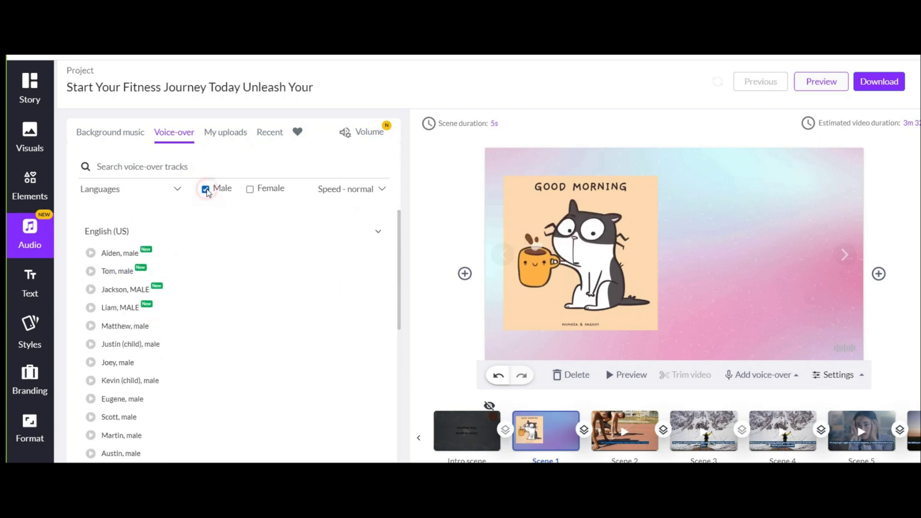
{"action": "left_click", "coordinate": [250, 189]}
{"action": "left_click", "coordinate": [250, 189]}
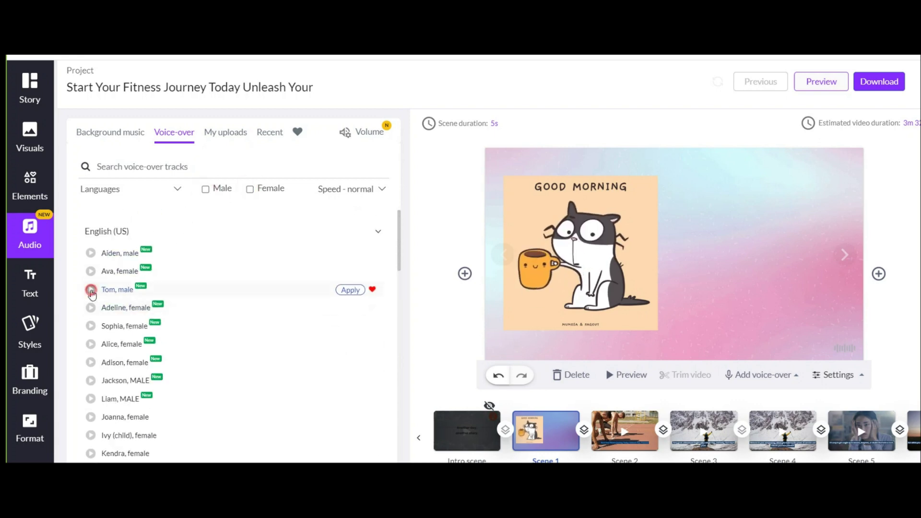
{"action": "left_click", "coordinate": [350, 294]}
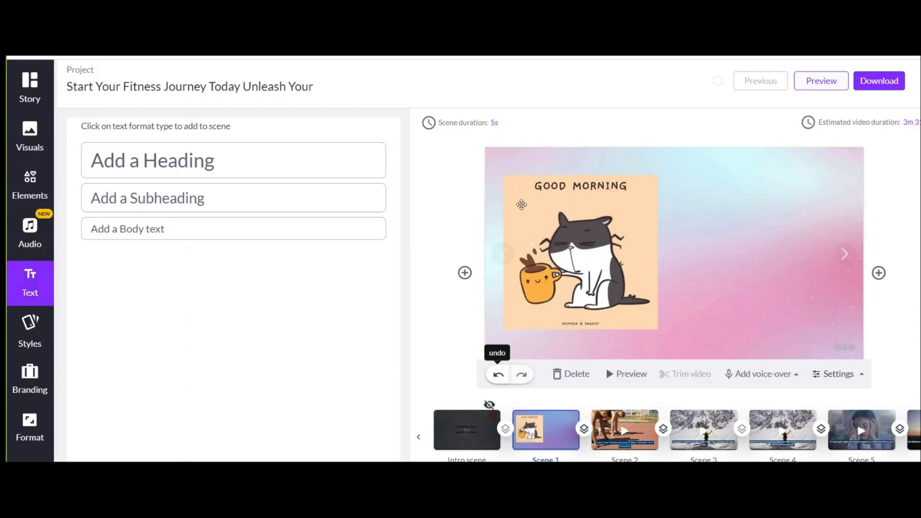
Move the cat GIF to the right and add a subheading with Fade-in (slide-left) entry animation.
{"action": "left_click", "coordinate": [520, 182]}
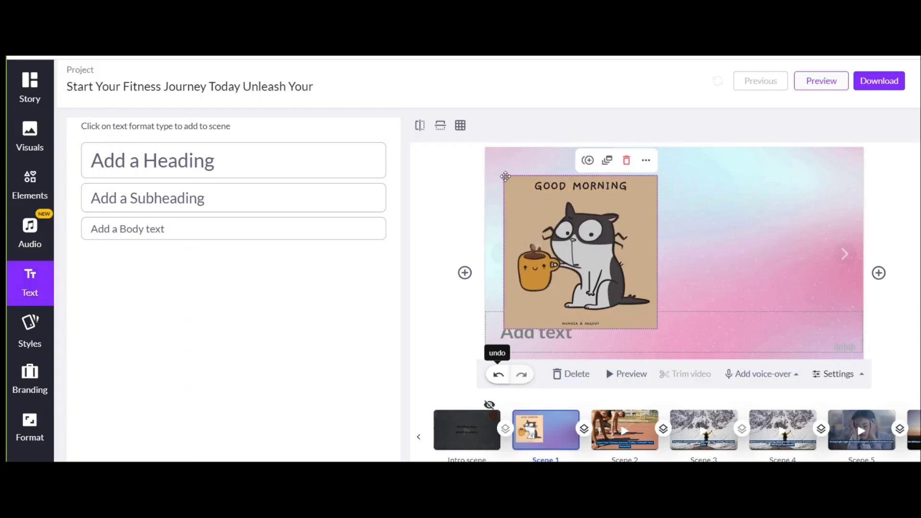
{"action": "left_click_drag", "start_coordinate": [506, 177], "coordinate": [703, 178]}
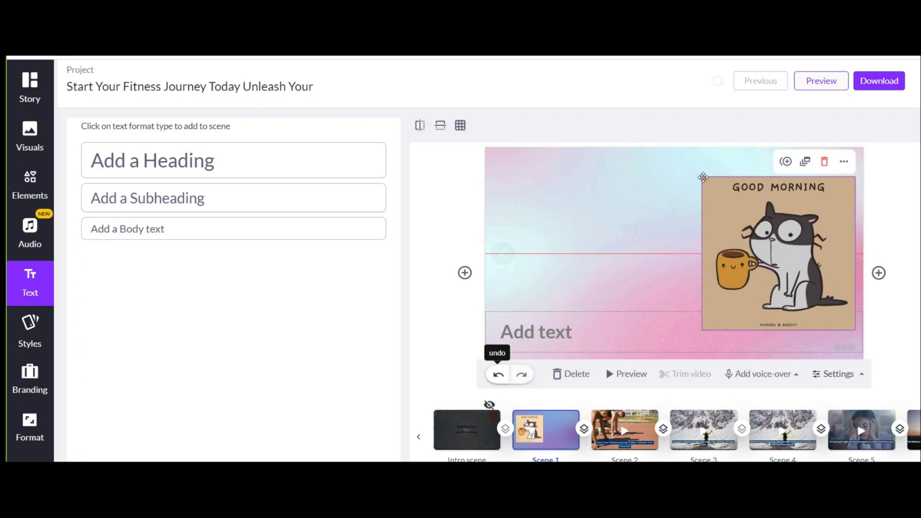
{"action": "left_click", "coordinate": [170, 203]}
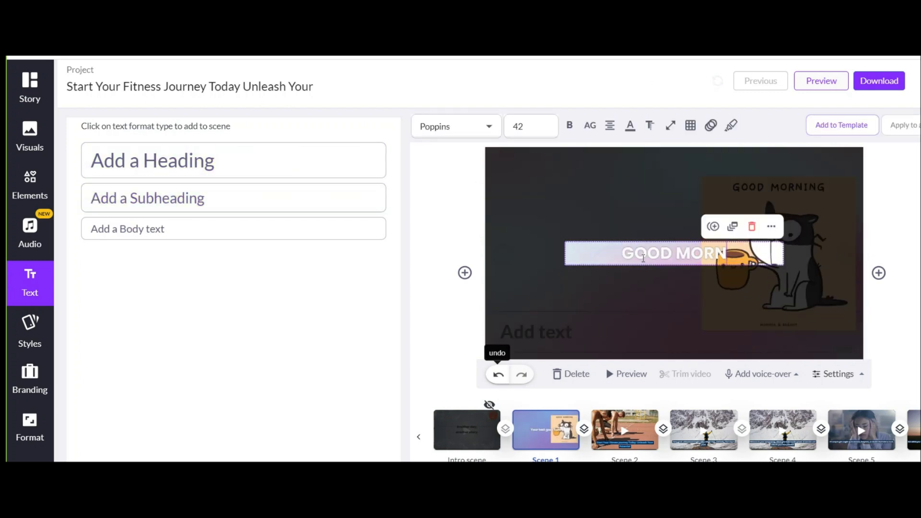
{"action": "left_click", "coordinate": [711, 126]}
{"action": "left_click", "coordinate": [770, 204]}
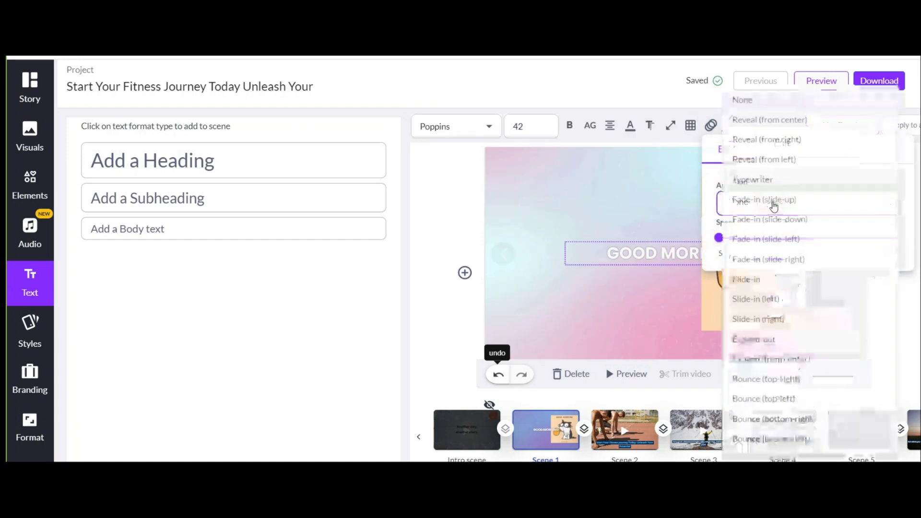
{"action": "key", "text": "Return"}
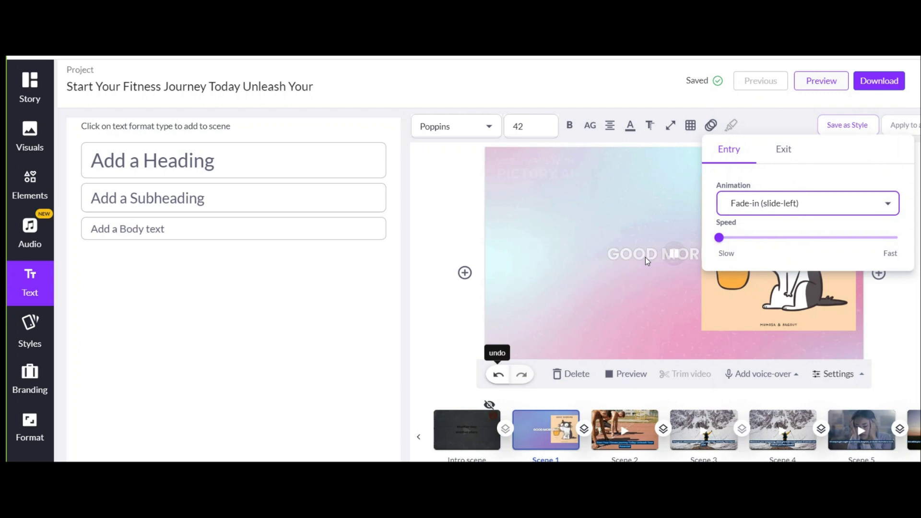
Move the red GOOD MORNING text to the upper left, then preview Scene 1 and stop playback.
{"action": "left_click", "coordinate": [638, 251]}
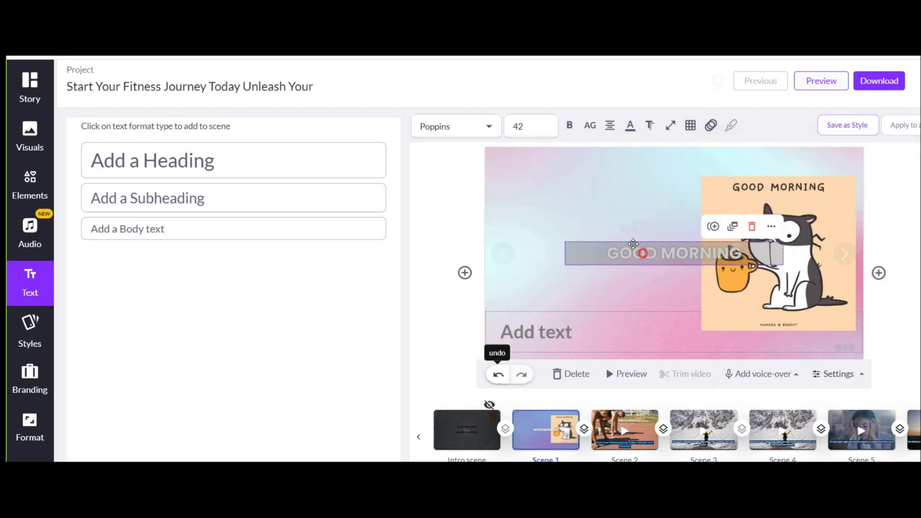
{"action": "left_click_drag", "start_coordinate": [638, 251], "coordinate": [566, 196]}
{"action": "left_click", "coordinate": [630, 126]}
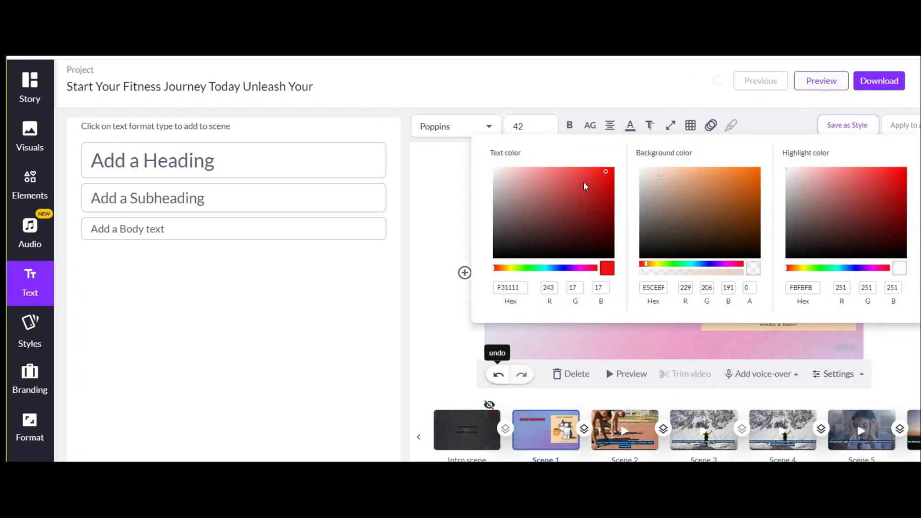
{"action": "left_click", "coordinate": [452, 218]}
{"action": "left_click", "coordinate": [452, 218]}
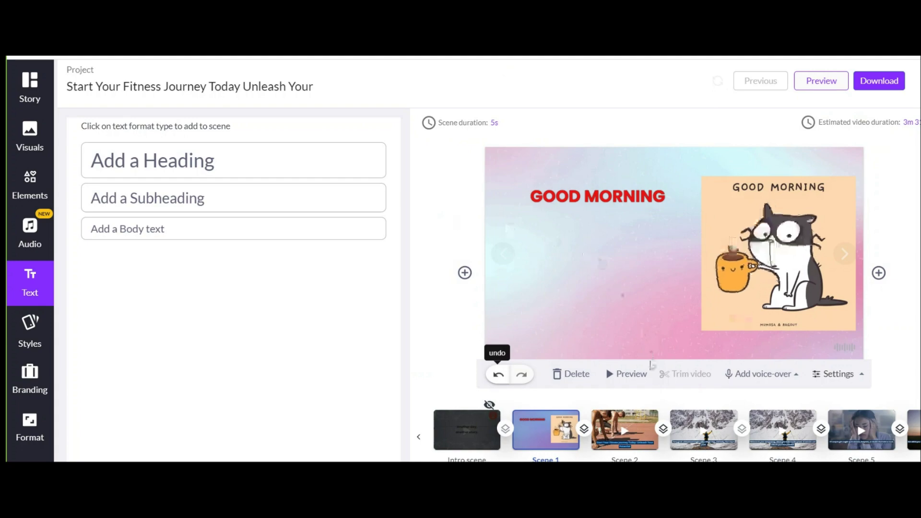
{"action": "left_click", "coordinate": [632, 375]}
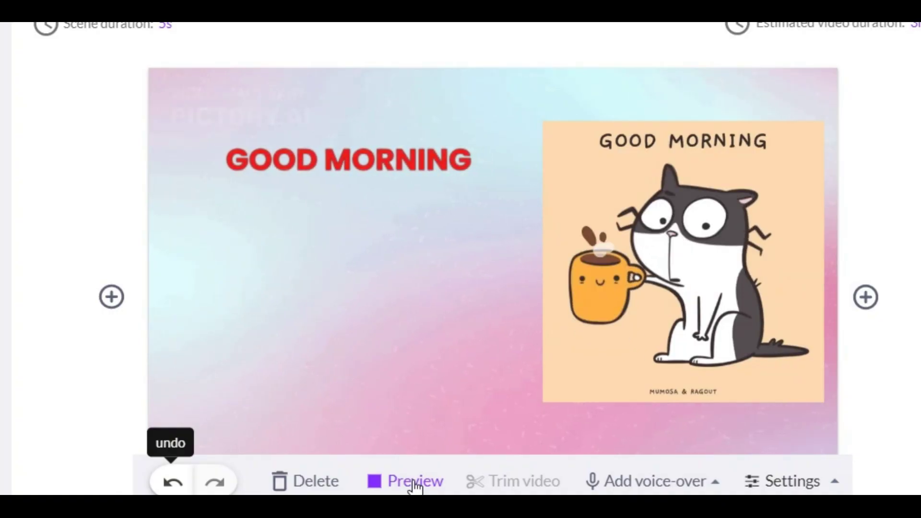
{"action": "left_click", "coordinate": [416, 482]}
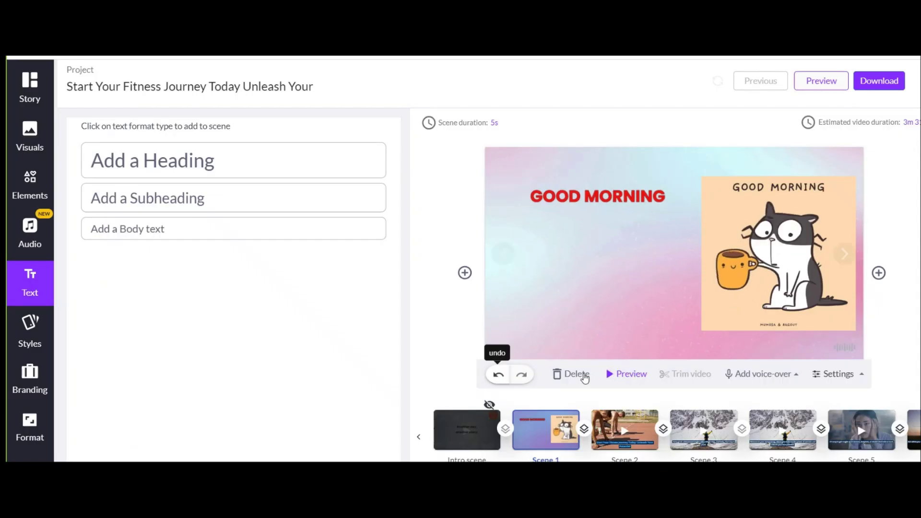
Delete the GOOD MORNING scene, then browse the Styles library before returning to Template styles.
{"action": "left_click", "coordinate": [572, 378]}
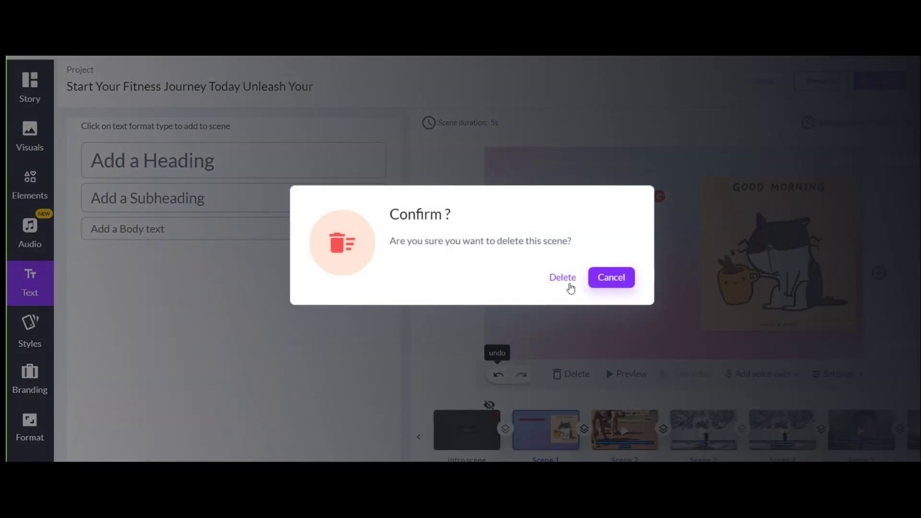
{"action": "left_click", "coordinate": [566, 286]}
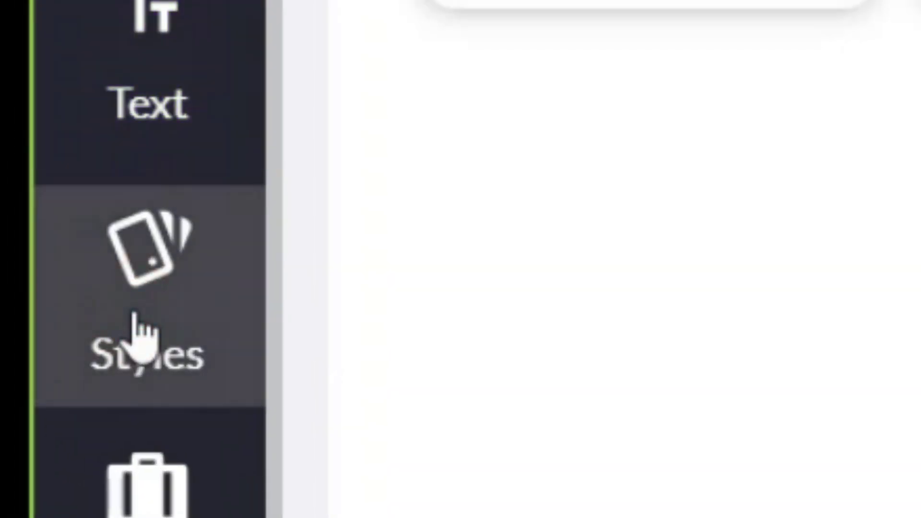
{"action": "left_click", "coordinate": [137, 327]}
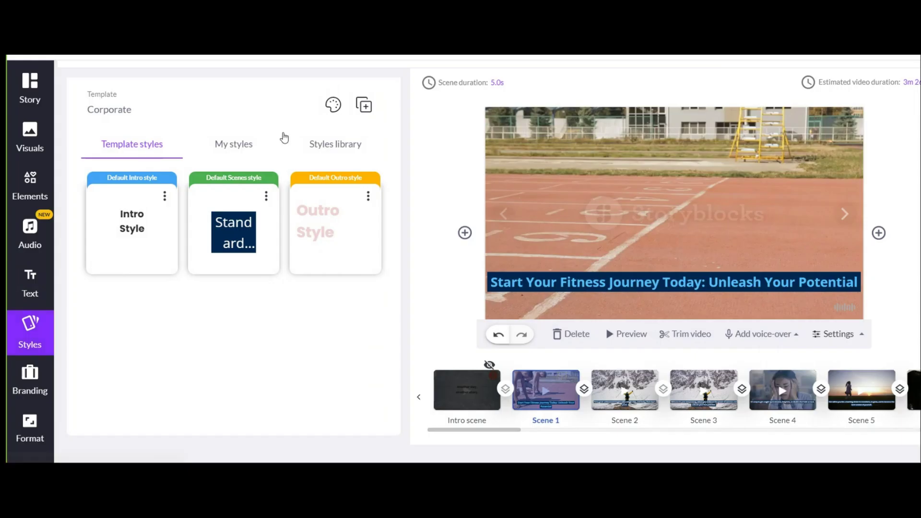
{"action": "left_click", "coordinate": [339, 146]}
{"action": "scroll", "coordinate": [355, 249], "scroll_direction": "down", "scroll_amount": 5}
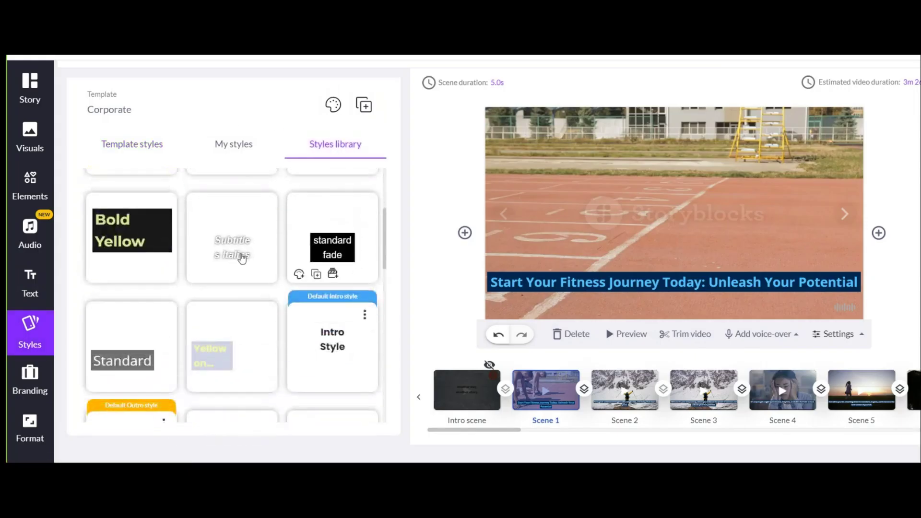
{"action": "scroll", "coordinate": [137, 251], "scroll_direction": "down", "scroll_amount": 3}
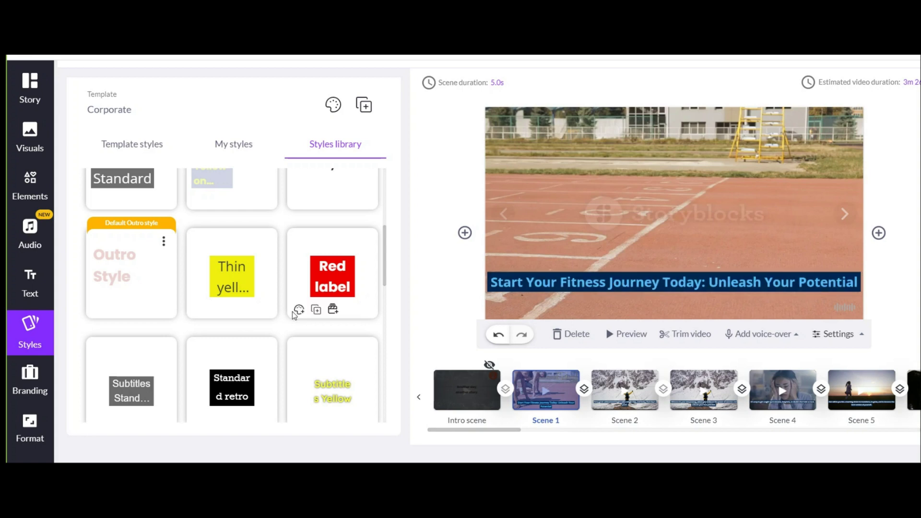
{"action": "scroll", "coordinate": [302, 278], "scroll_direction": "down", "scroll_amount": 2}
{"action": "scroll", "coordinate": [313, 241], "scroll_direction": "up", "scroll_amount": 6}
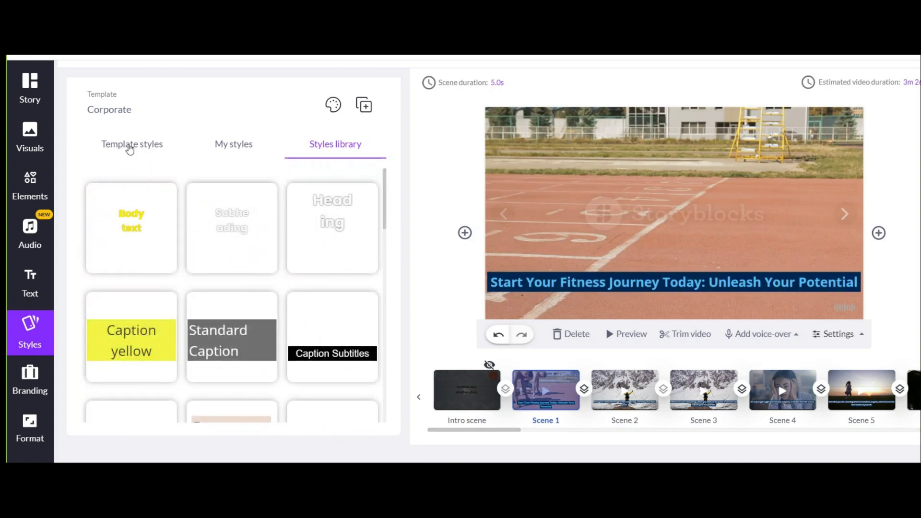
{"action": "left_click", "coordinate": [130, 149]}
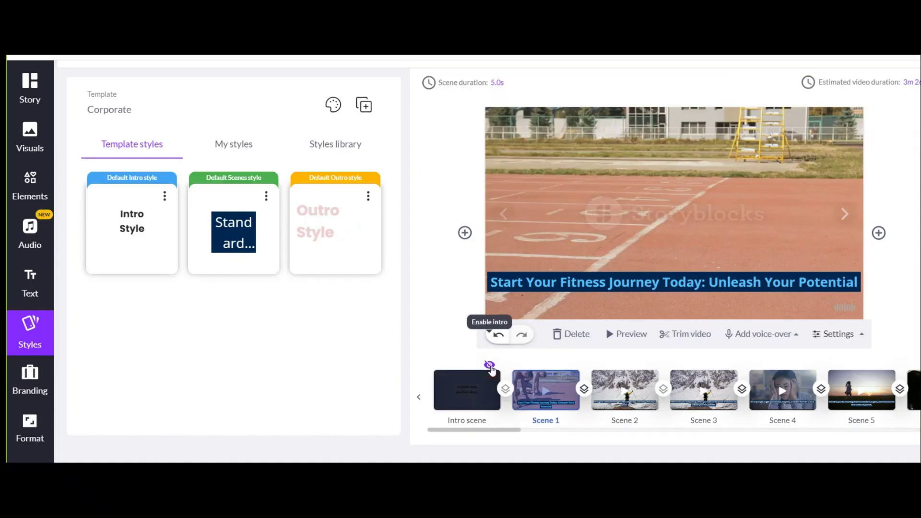
Turn the intro scene on, select its text, and toggle the outro on and back off.
{"action": "left_click", "coordinate": [489, 365]}
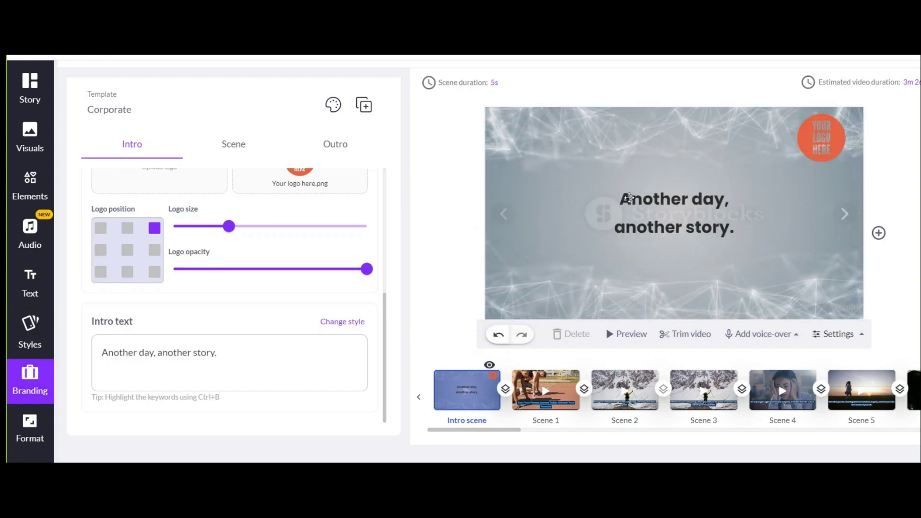
{"action": "left_click", "coordinate": [620, 228]}
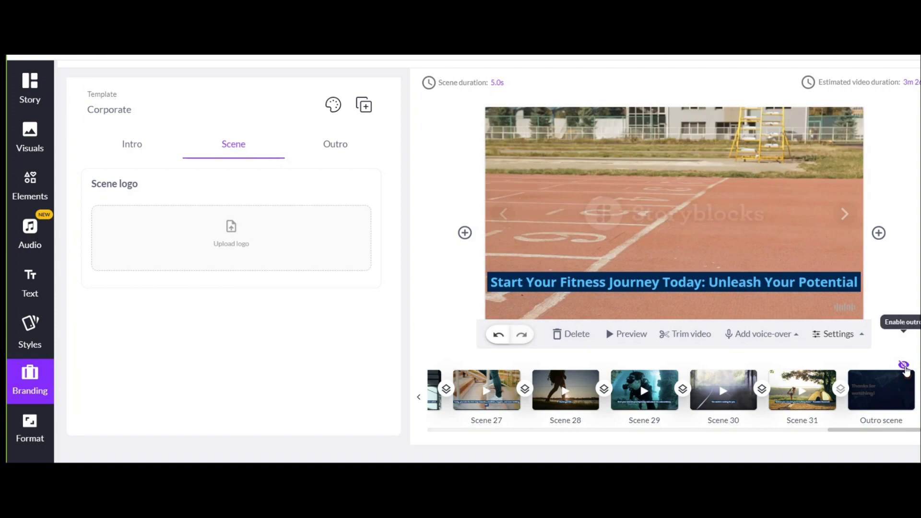
{"action": "left_click", "coordinate": [905, 367]}
{"action": "left_click", "coordinate": [905, 367]}
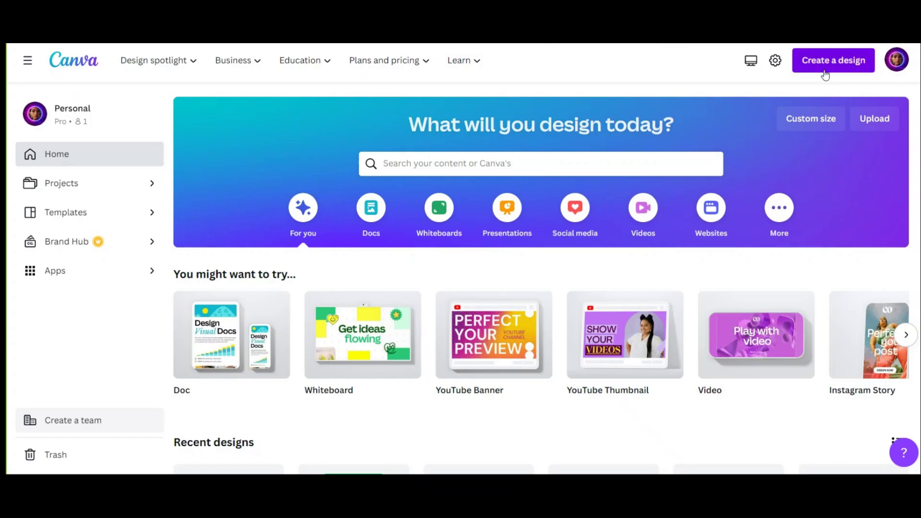
Search Canva for 'brand logo', start a Logo design from a fitness template, and begin adding graphics.
{"action": "left_click", "coordinate": [822, 60]}
{"action": "type", "text": "brand "}
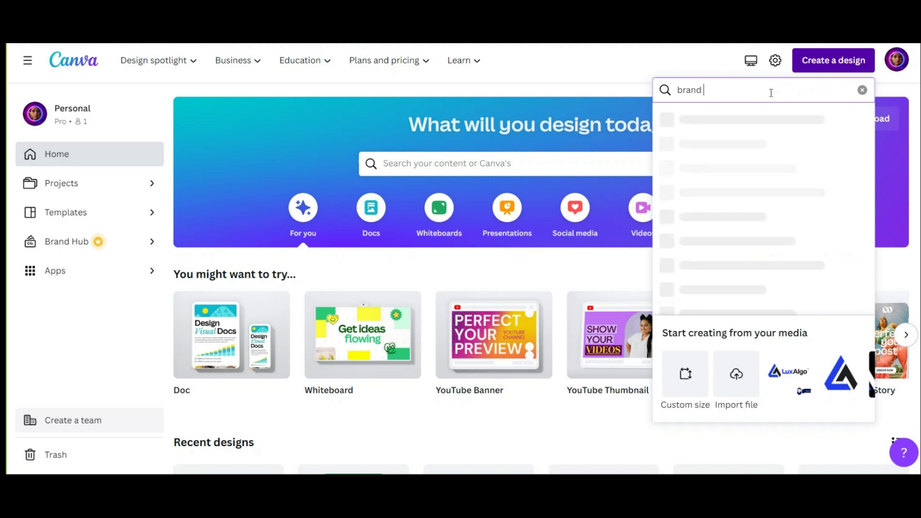
{"action": "type", "text": "logo"}
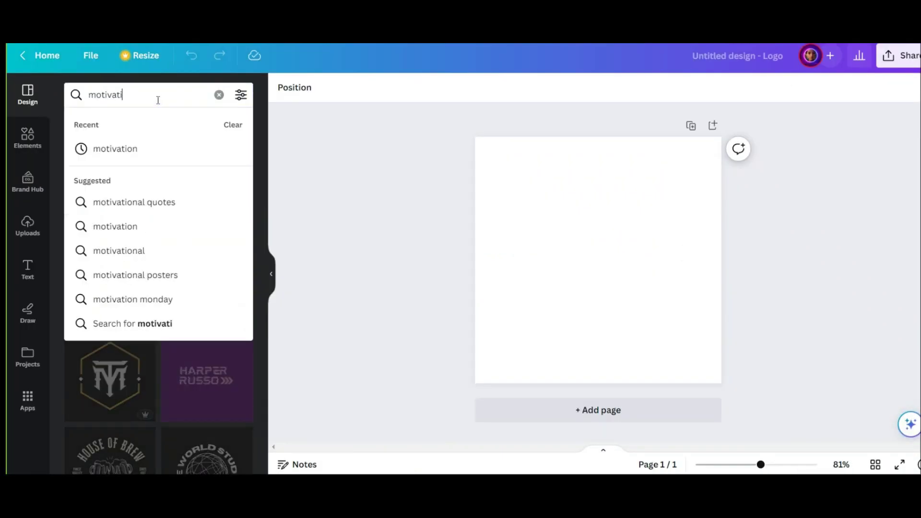
{"action": "left_click", "coordinate": [28, 139]}
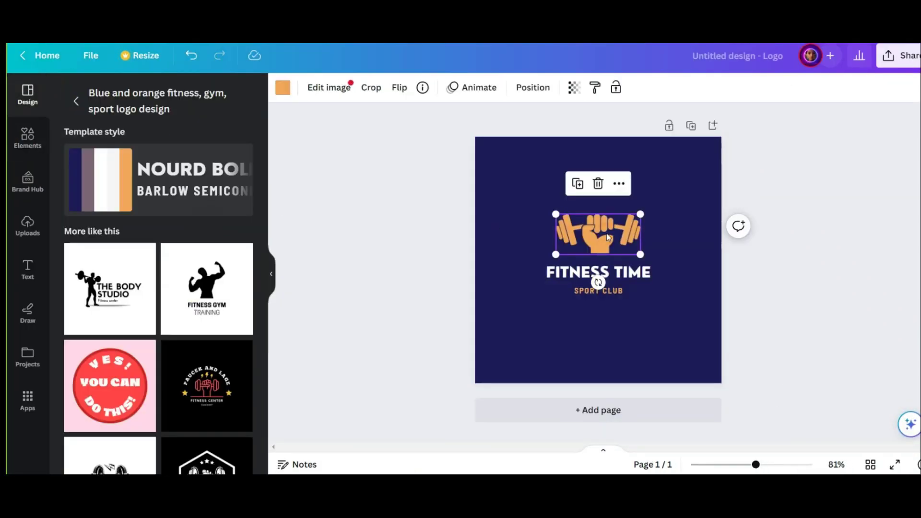
{"action": "left_click", "coordinate": [115, 404]}
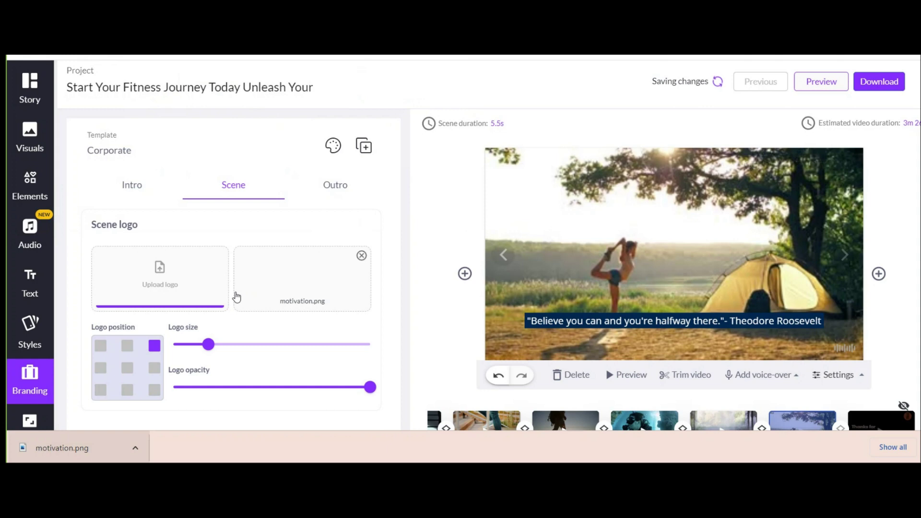
Place the motivation.png scene logo top-left, make it smaller, and fade it to about 70% opacity.
{"action": "scroll", "coordinate": [236, 297], "scroll_direction": "down", "scroll_amount": 1}
{"action": "left_click", "coordinate": [101, 289]}
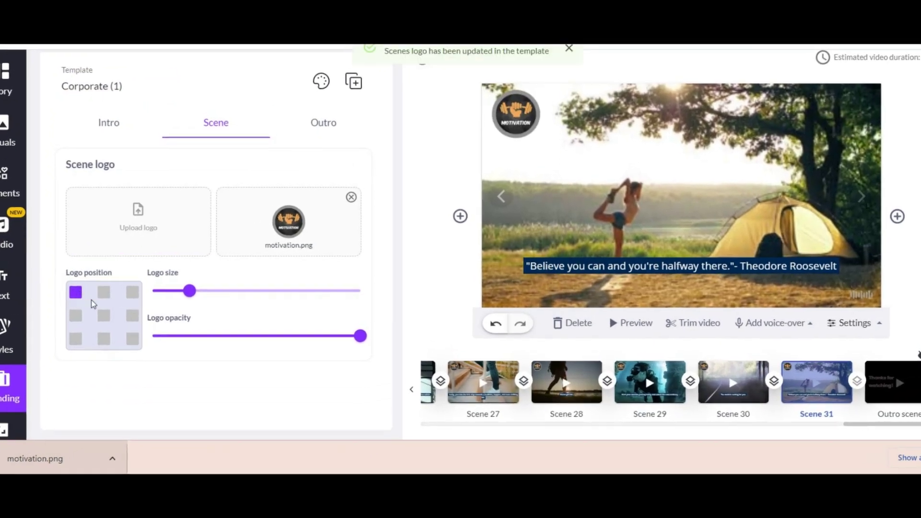
{"action": "left_click_drag", "start_coordinate": [208, 289], "coordinate": [191, 289]}
{"action": "left_click_drag", "start_coordinate": [350, 342], "coordinate": [285, 343]}
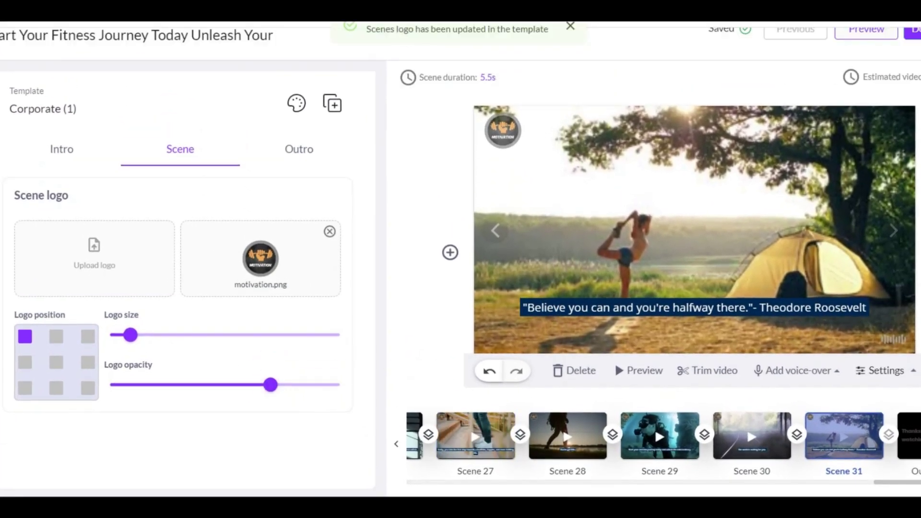
Go back to Scene 1 to check the logo, then bring up the video Format settings.
{"action": "left_click", "coordinate": [414, 441]}
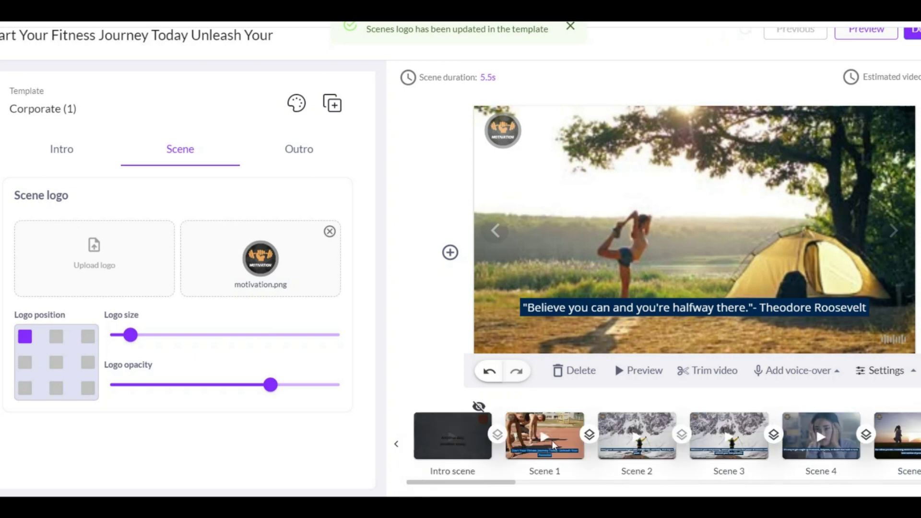
{"action": "left_click", "coordinate": [554, 406]}
{"action": "left_click", "coordinate": [29, 429]}
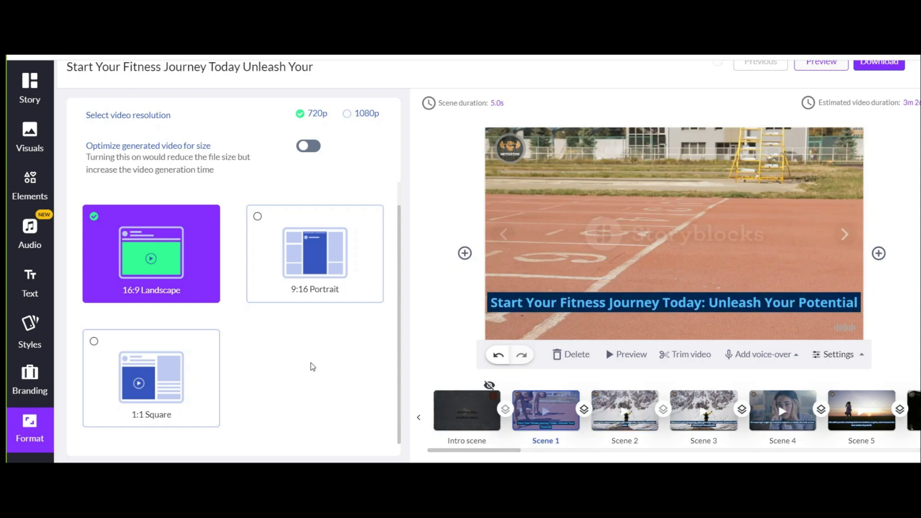
Switch the video to 9:16 Portrait and review Scenes 2, 3, 4 and 5 in the new layout.
{"action": "scroll", "coordinate": [276, 261], "scroll_direction": "up", "scroll_amount": 3}
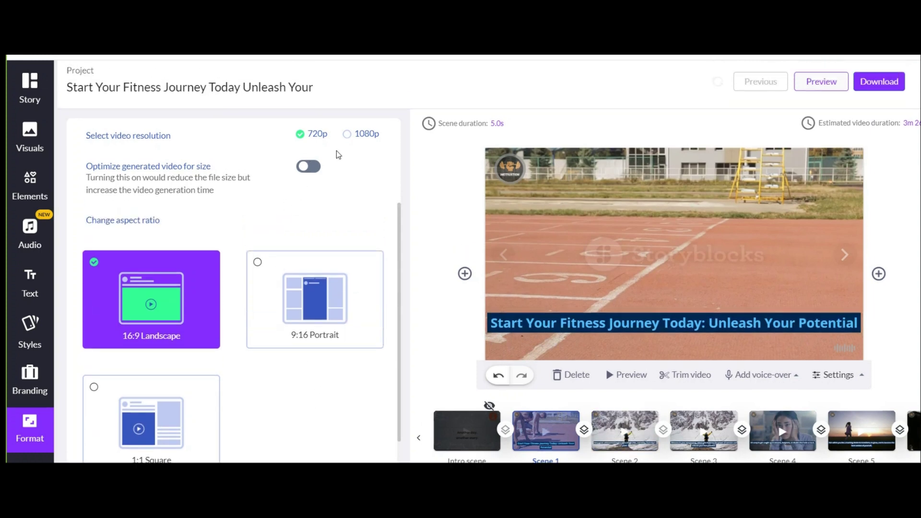
{"action": "left_click", "coordinate": [258, 265]}
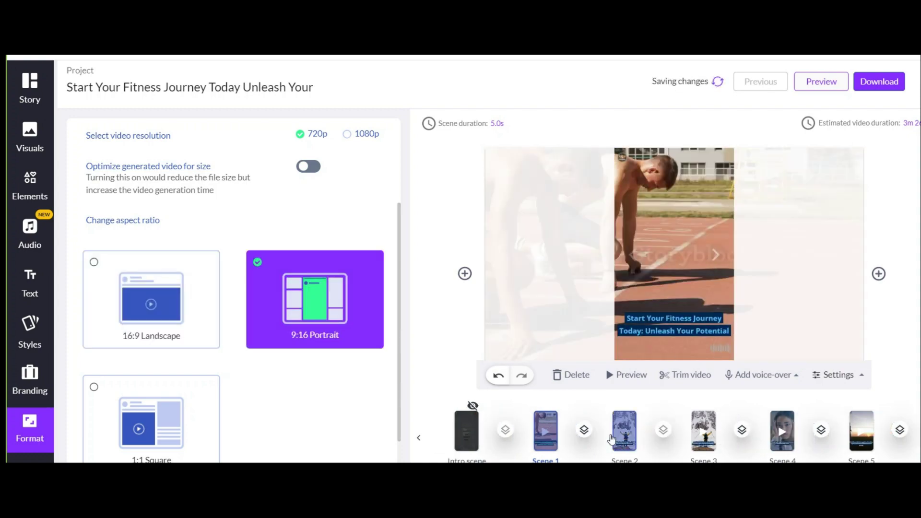
{"action": "left_click", "coordinate": [626, 438]}
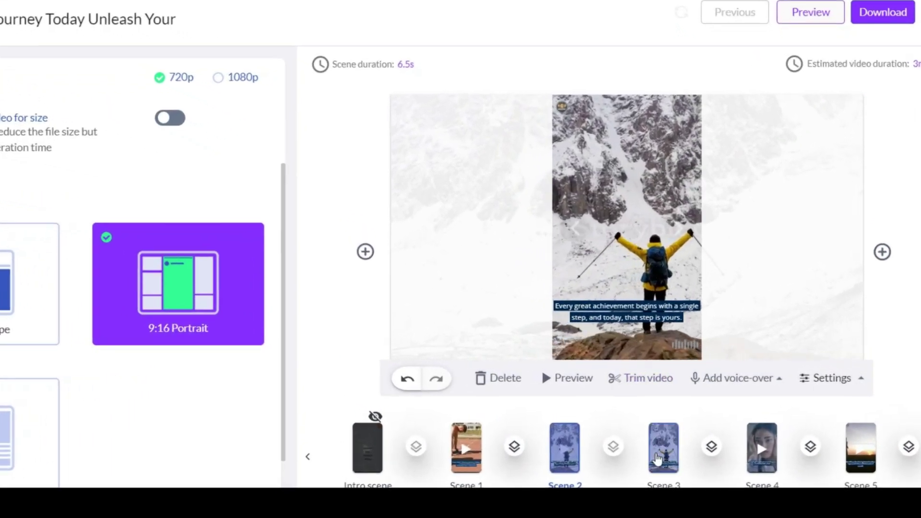
{"action": "left_click", "coordinate": [663, 448]}
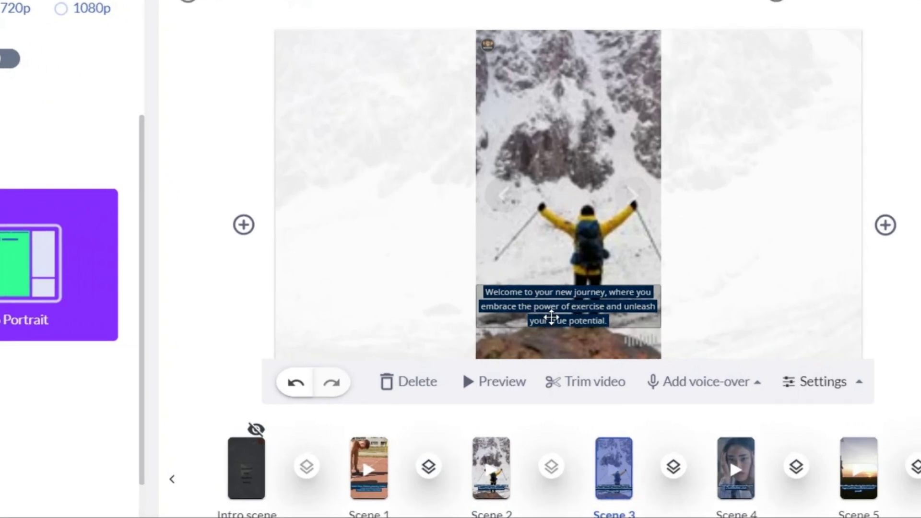
{"action": "left_click", "coordinate": [721, 487]}
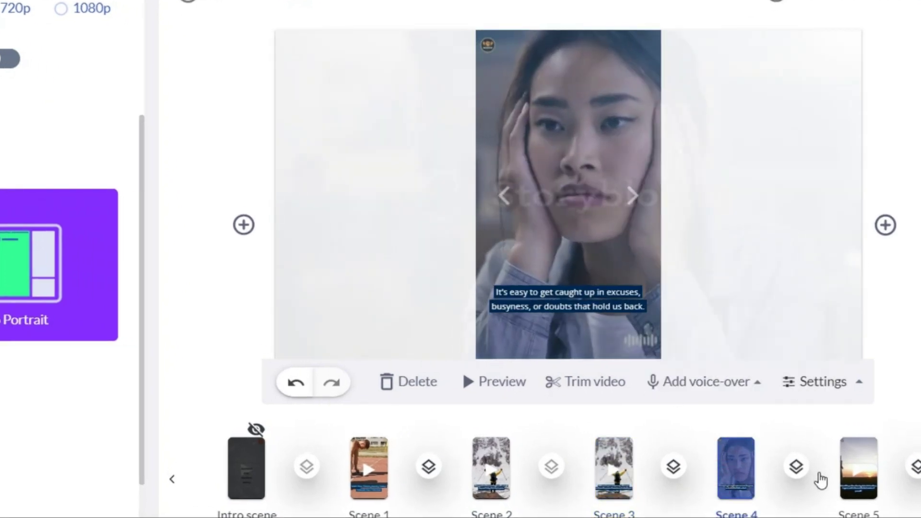
{"action": "left_click", "coordinate": [848, 490]}
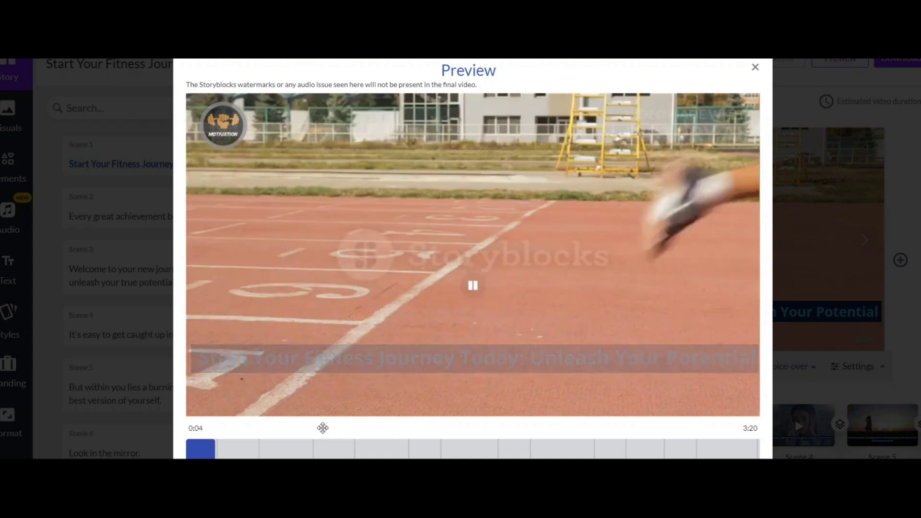
Jump the preview ahead to Scene 2, then close the Preview window.
{"action": "left_click", "coordinate": [256, 449]}
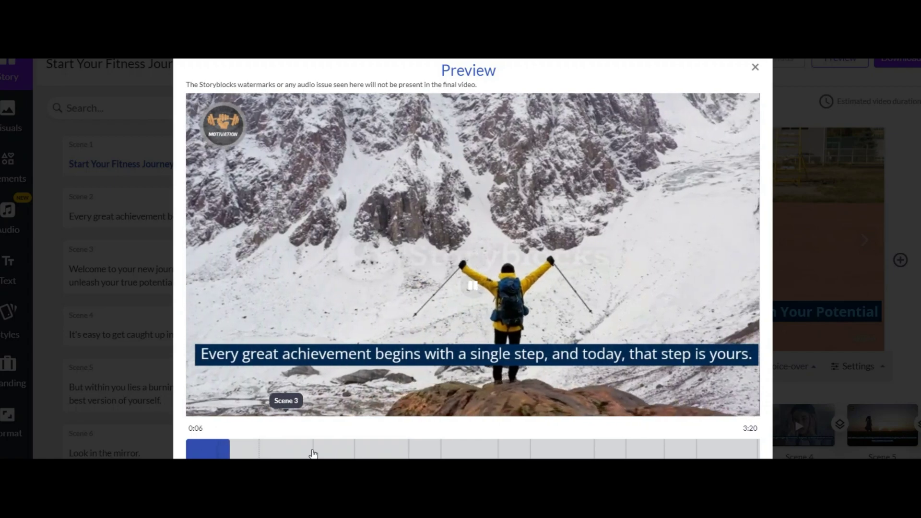
{"action": "left_click", "coordinate": [825, 121]}
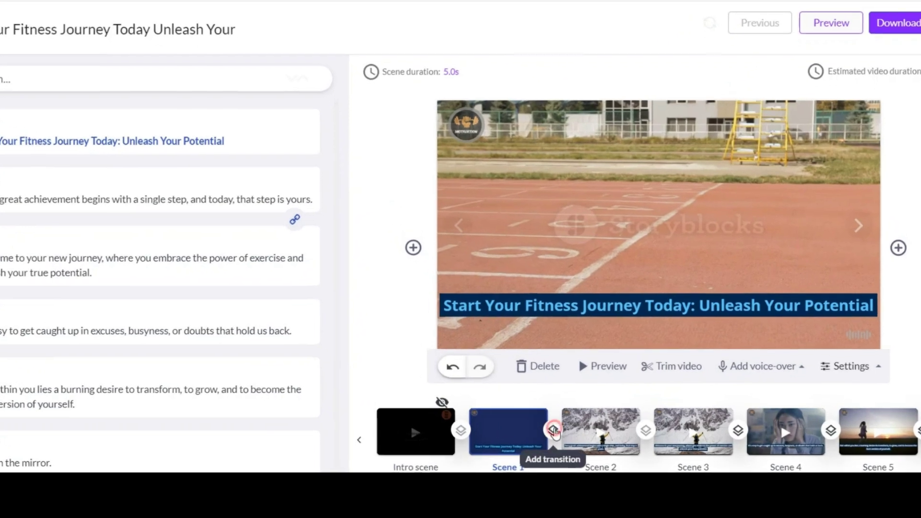
Choose Fade from the transitions list for the join between Scene 1 and Scene 2.
{"action": "left_click", "coordinate": [584, 429]}
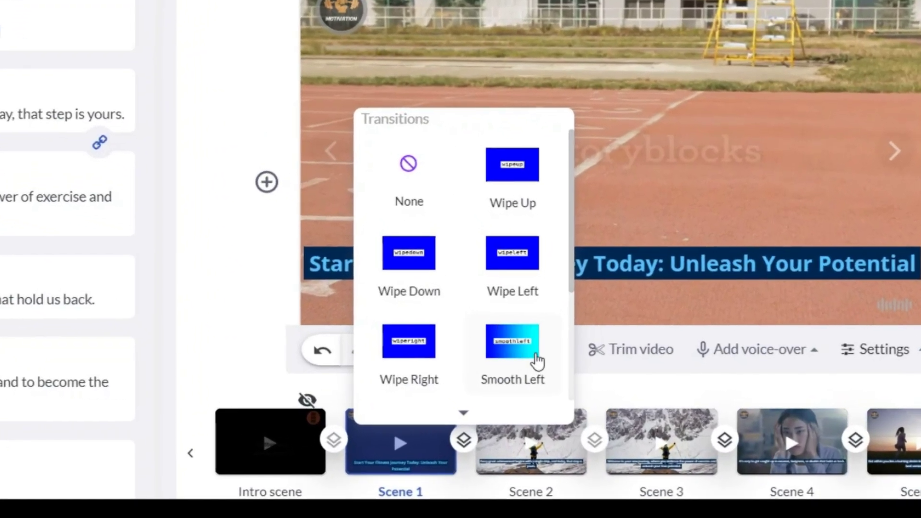
{"action": "scroll", "coordinate": [538, 360], "scroll_direction": "down", "scroll_amount": 3}
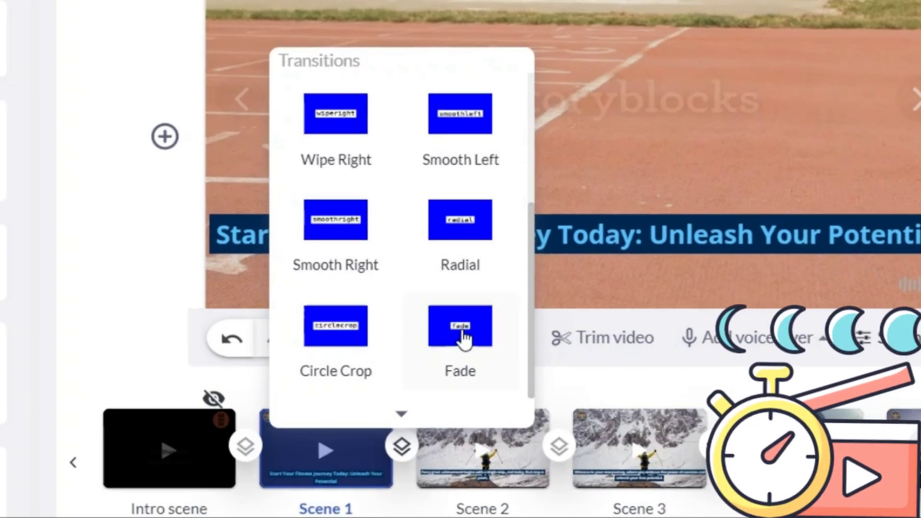
{"action": "left_click", "coordinate": [464, 339]}
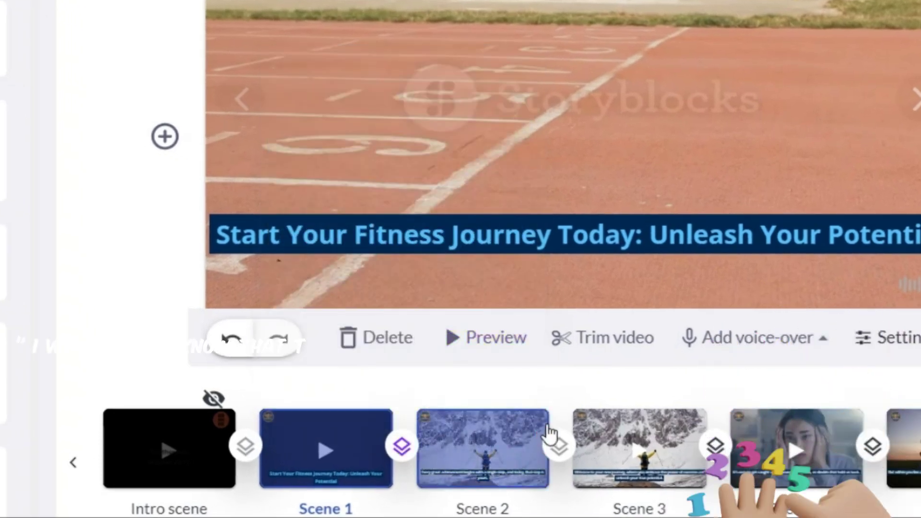